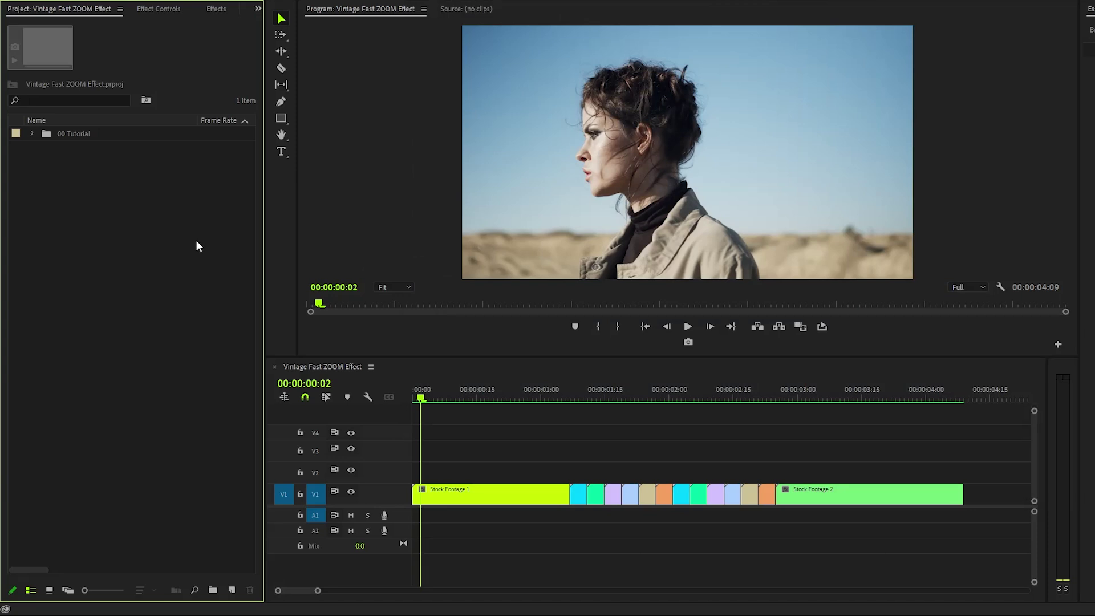
Step: Scrub through the whole sequence, then park the playhead at 00:00:01:09 on the first short shot
drag(415, 402, 553, 419)
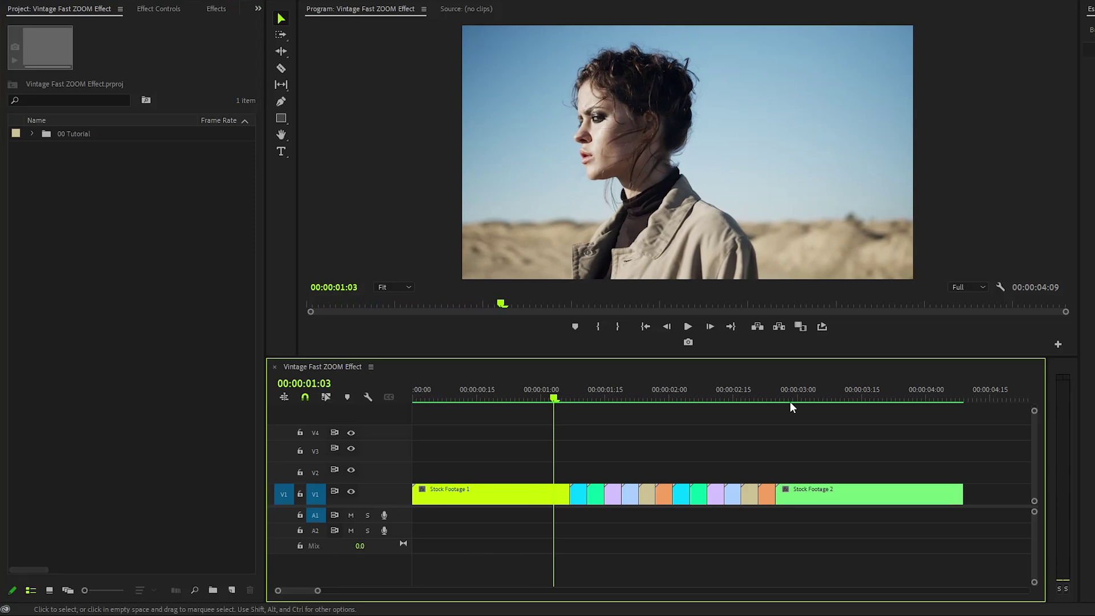
drag(790, 403, 940, 421)
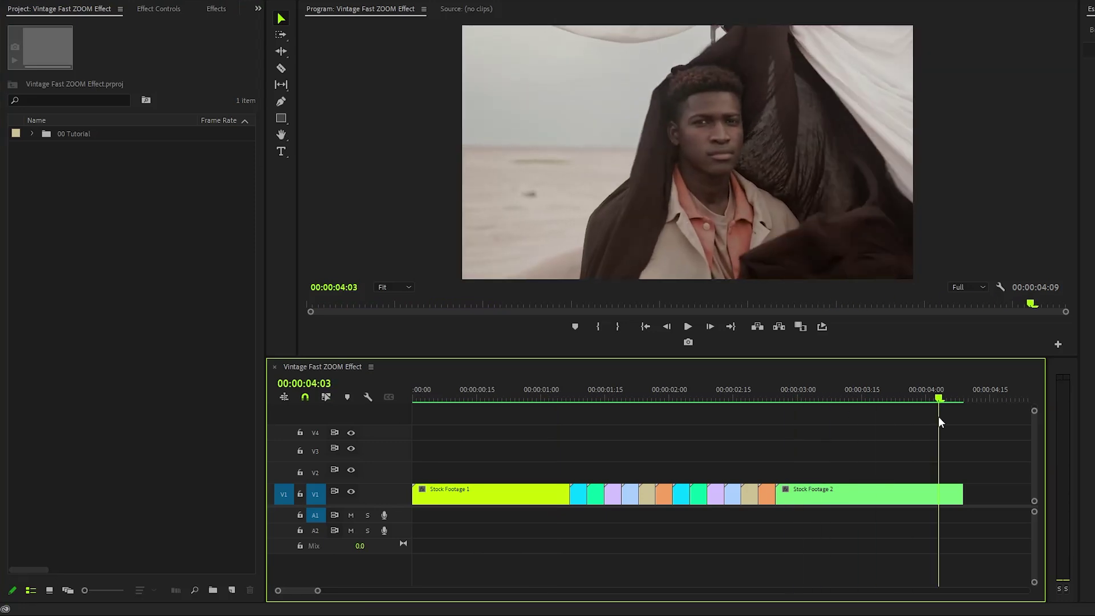
click(579, 395)
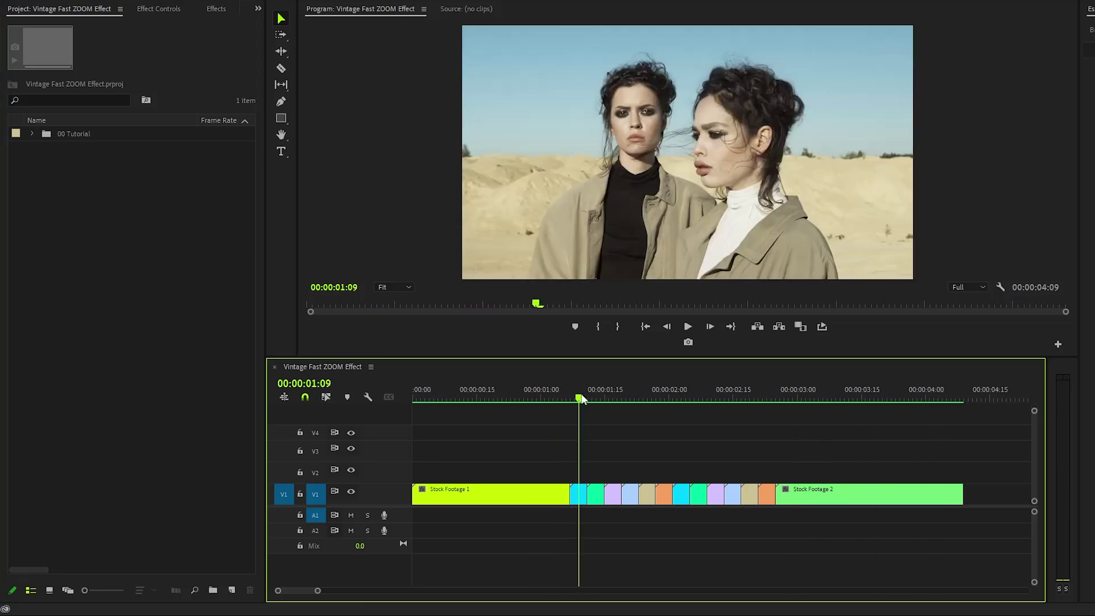
Step: Zoom the timeline in on shots 01–12, briefly marquee-selecting a few clips and then deselecting them
drag(317, 590, 310, 590)
scroll(592, 538, down, 5)
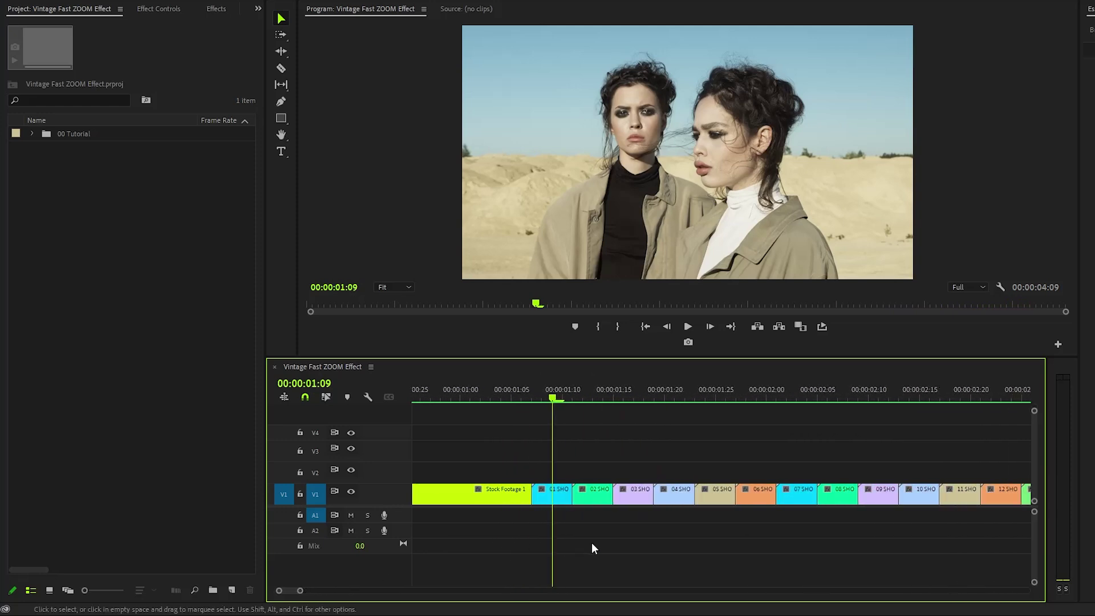
scroll(587, 541, down, 1)
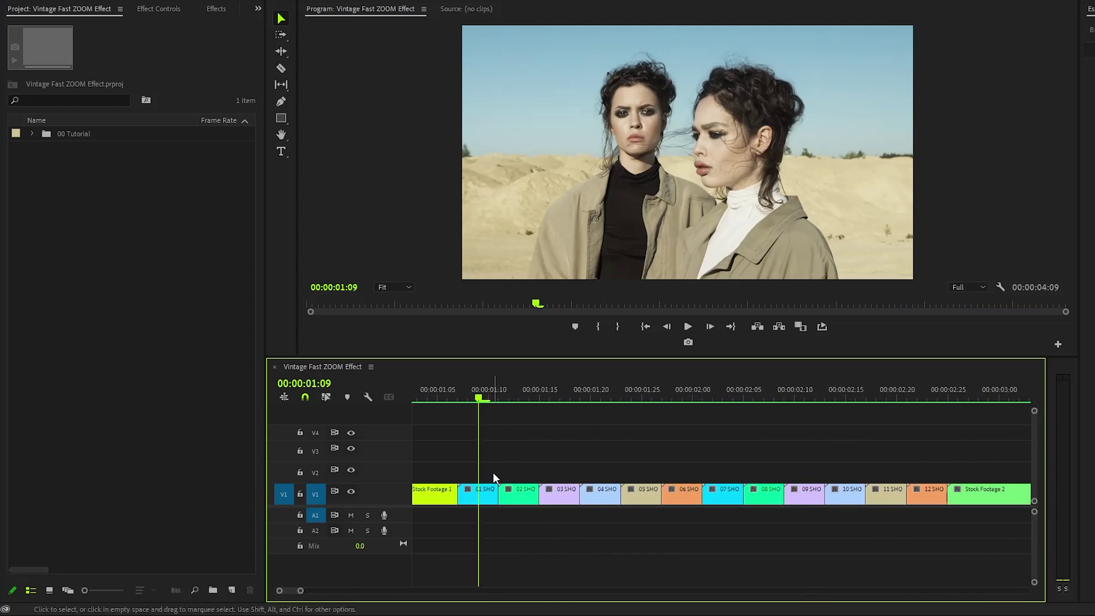
drag(493, 473, 939, 504)
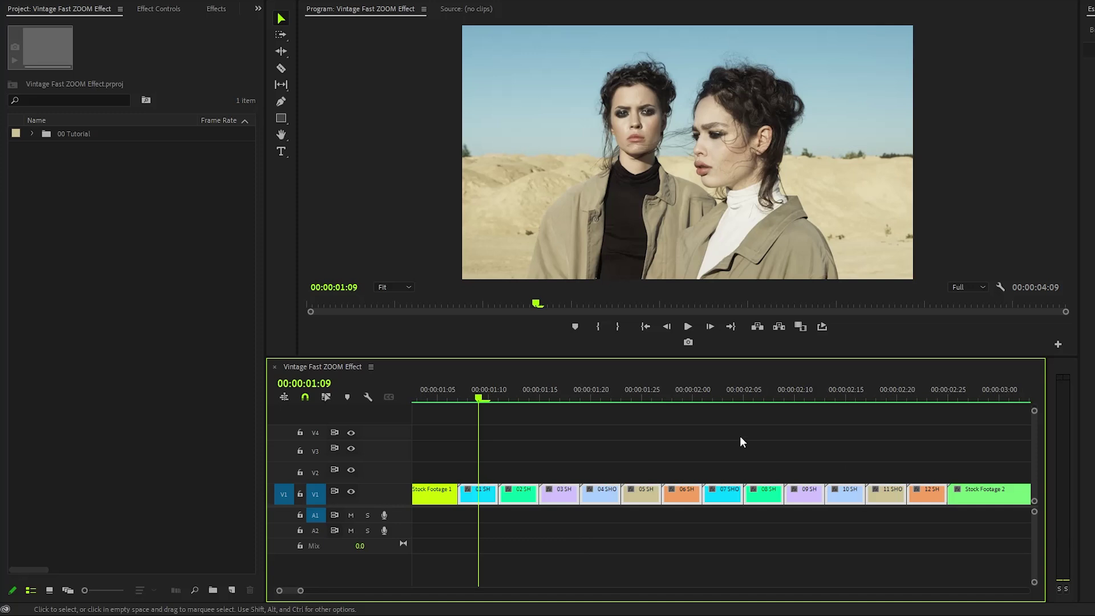
click(685, 433)
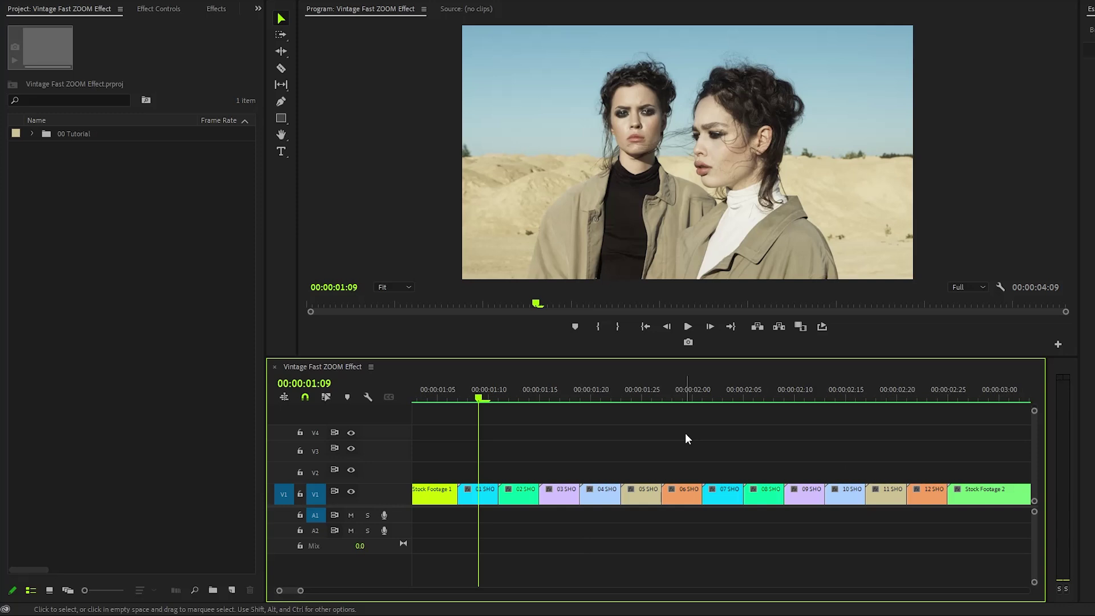
Step: Apply the Transform effect to 01 SHOT
click(480, 497)
click(210, 10)
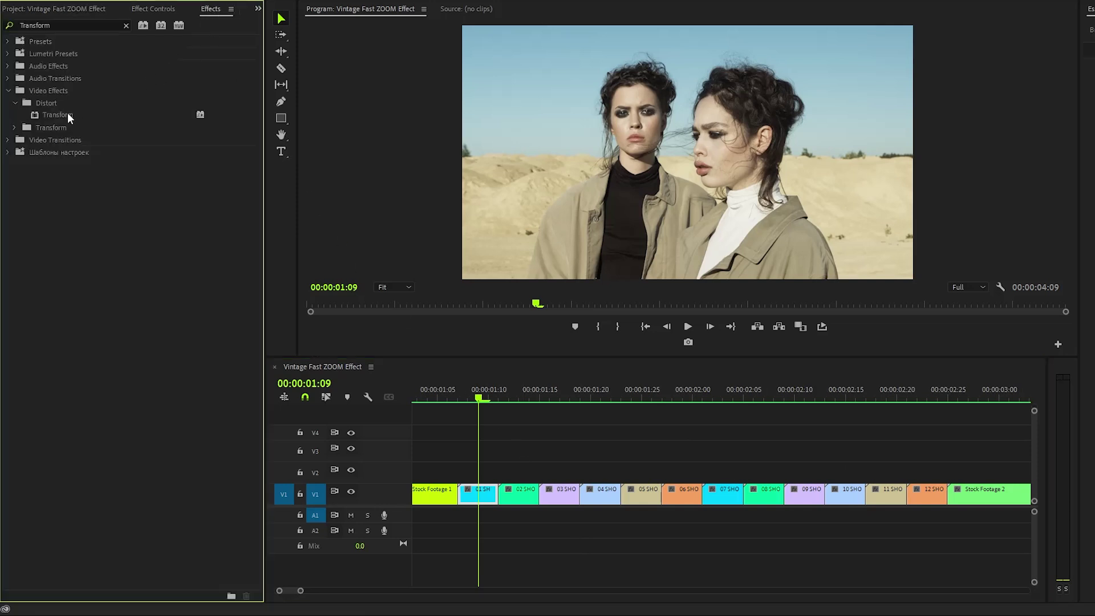
drag(68, 113, 479, 495)
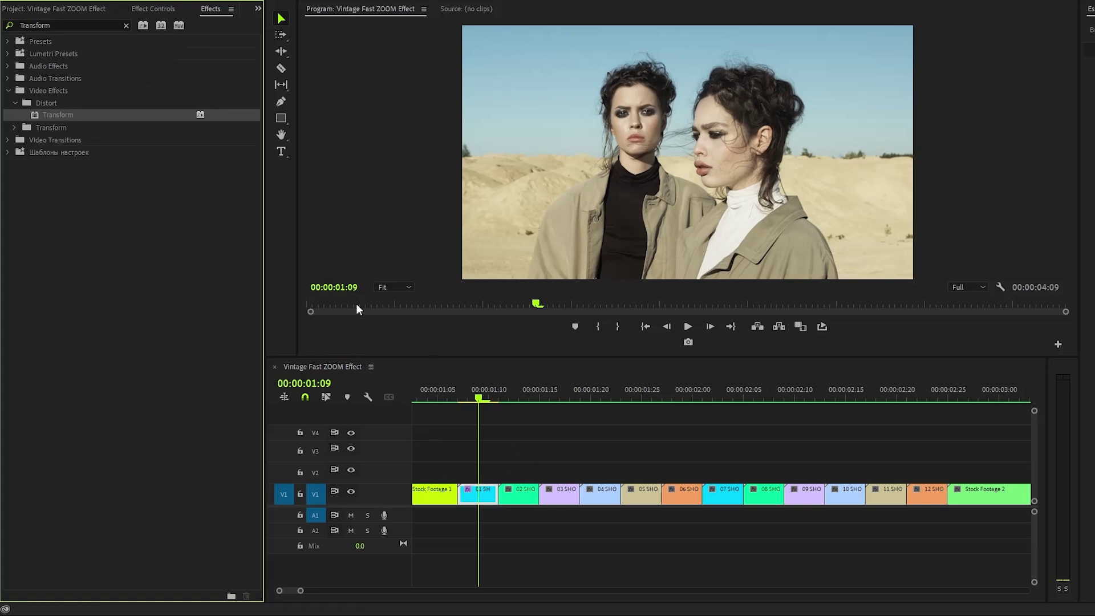
Step: Search for Brightness & Contrast and apply it to 01 SHOT as well
click(127, 26)
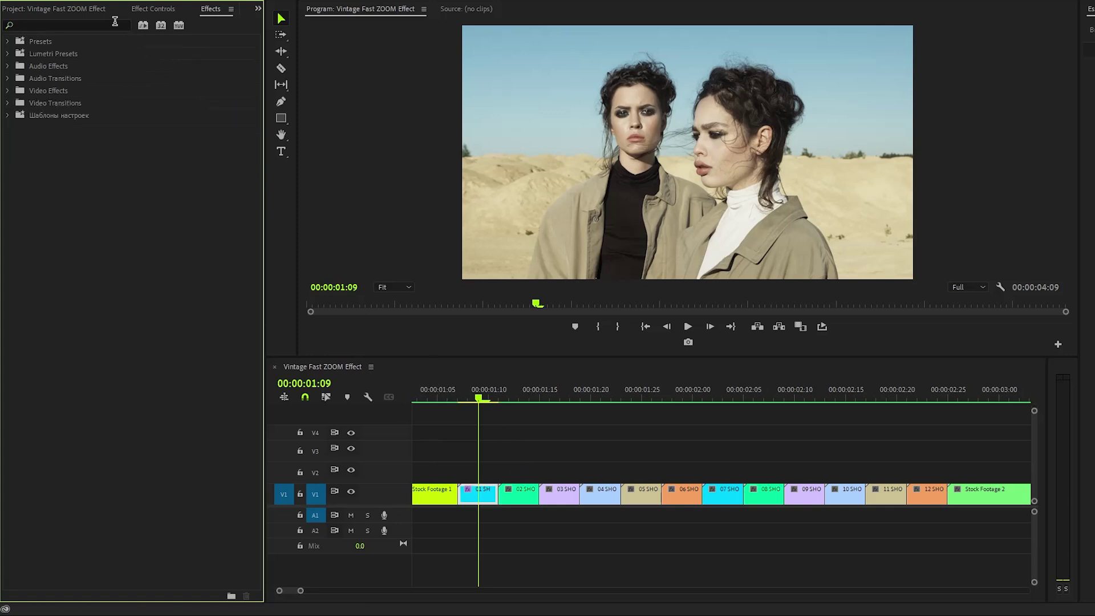
text(Brightness & Contrast)
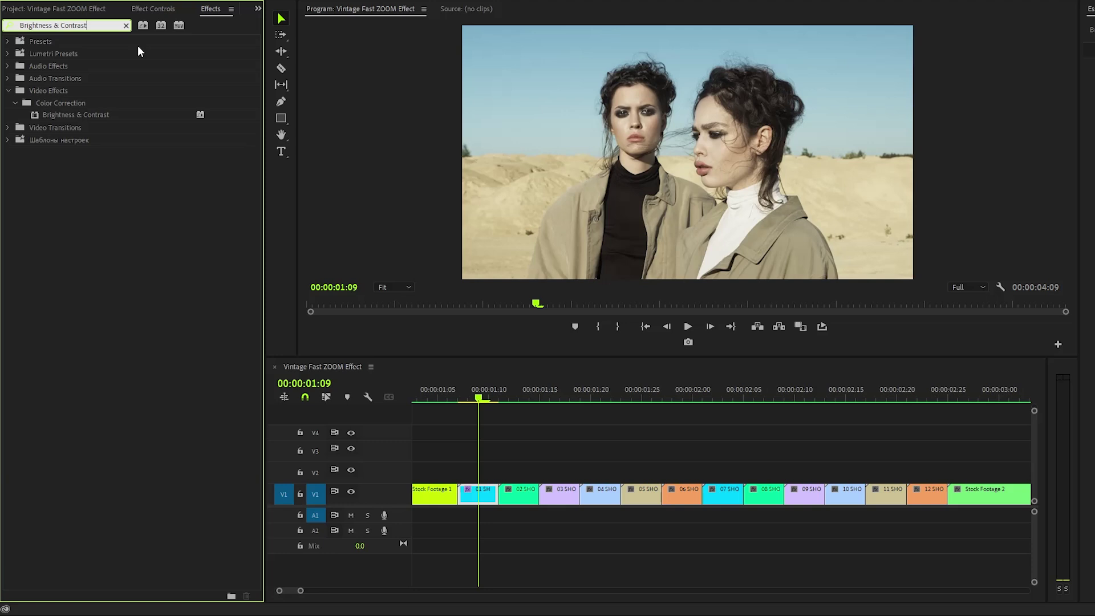
drag(87, 114, 477, 493)
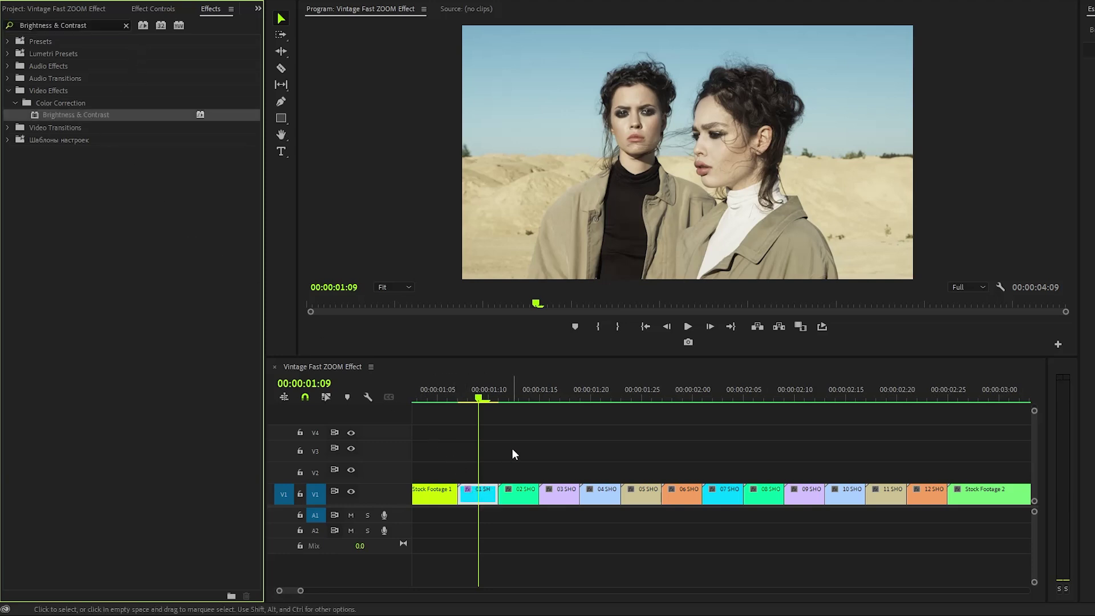
Step: At 01 SHOT's first frame, turn on keyframing for Scale, Brightness and Contrast
click(153, 9)
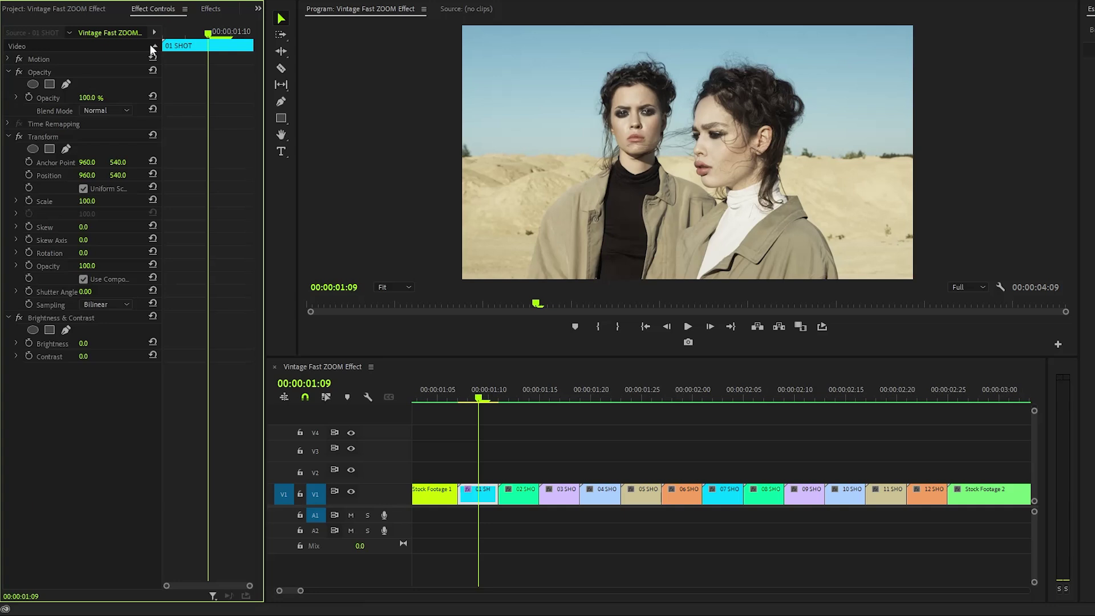
click(80, 138)
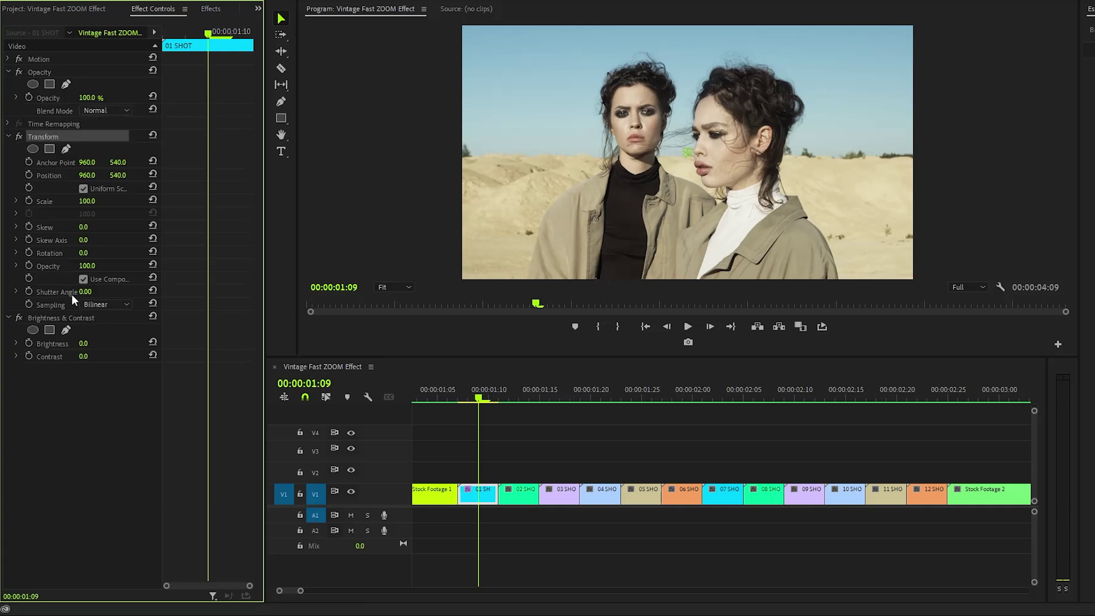
click(71, 318)
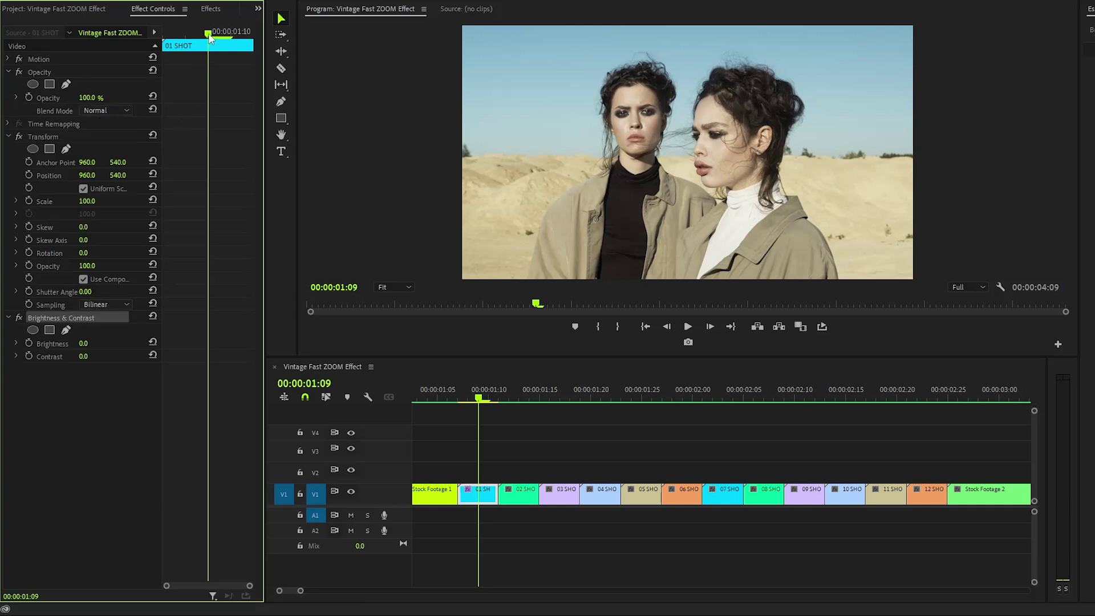
drag(209, 35, 164, 40)
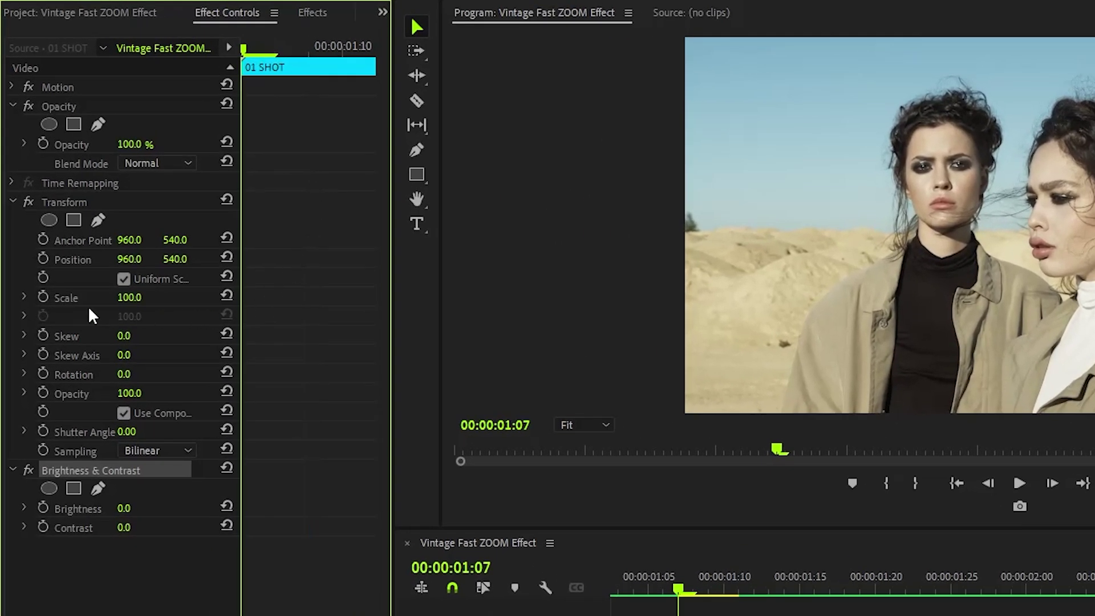
click(43, 296)
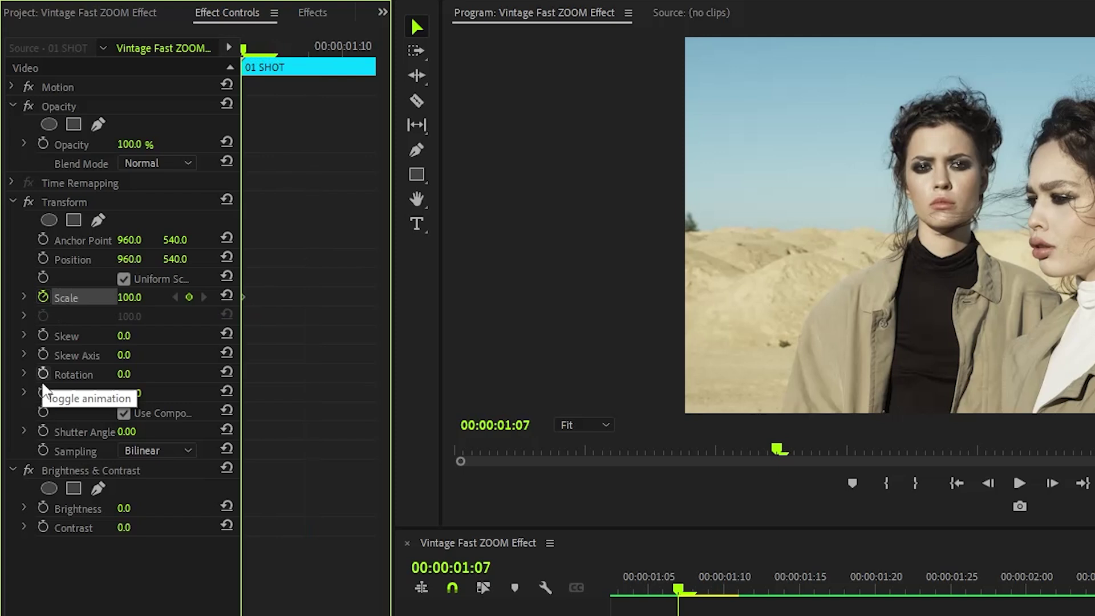
click(42, 507)
click(41, 525)
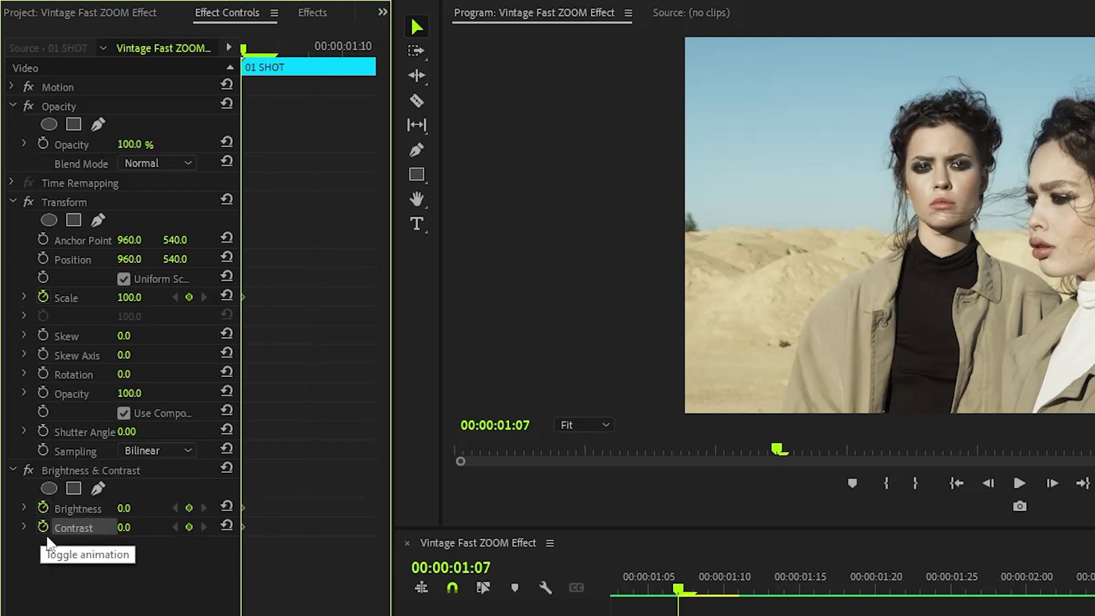
Step: Set Scale to 110, Brightness to 50 and Contrast to 50
click(142, 297)
text(110)
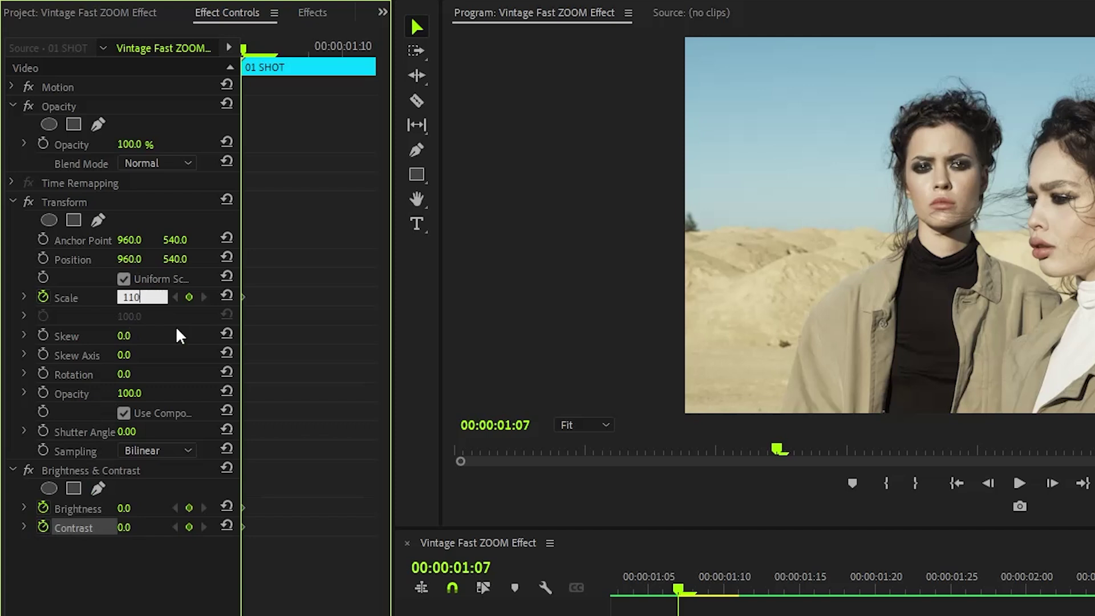
key(Return)
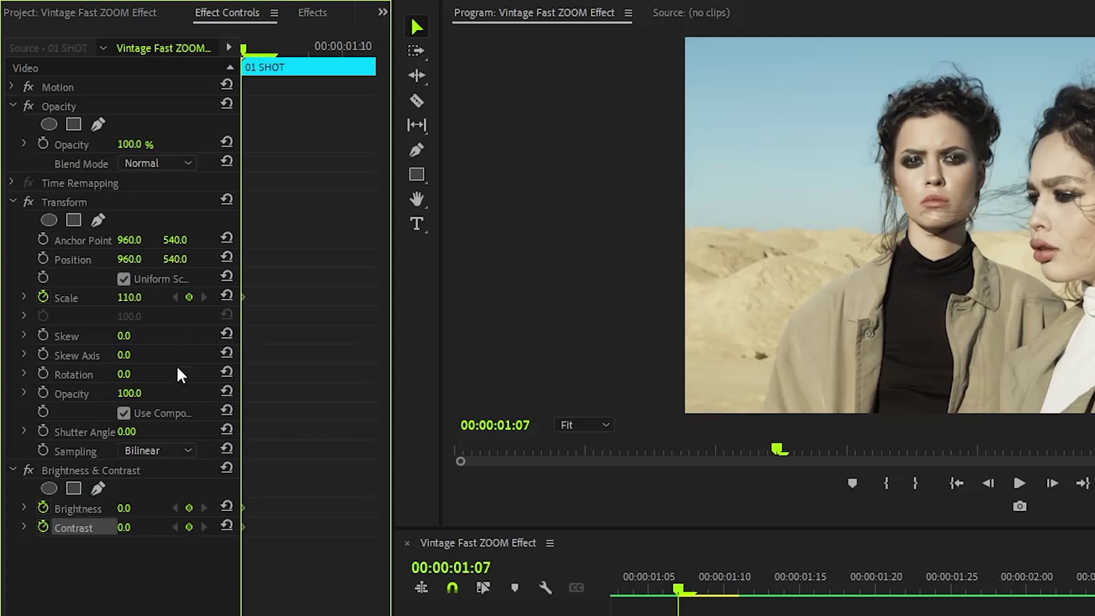
click(127, 507)
text(50)
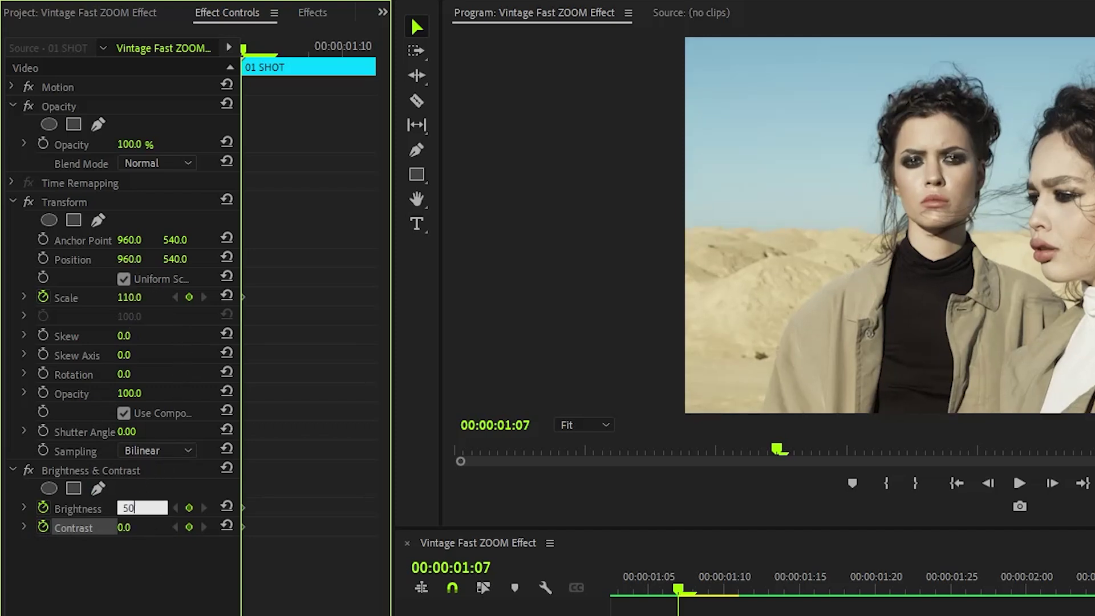
key(Return)
click(139, 529)
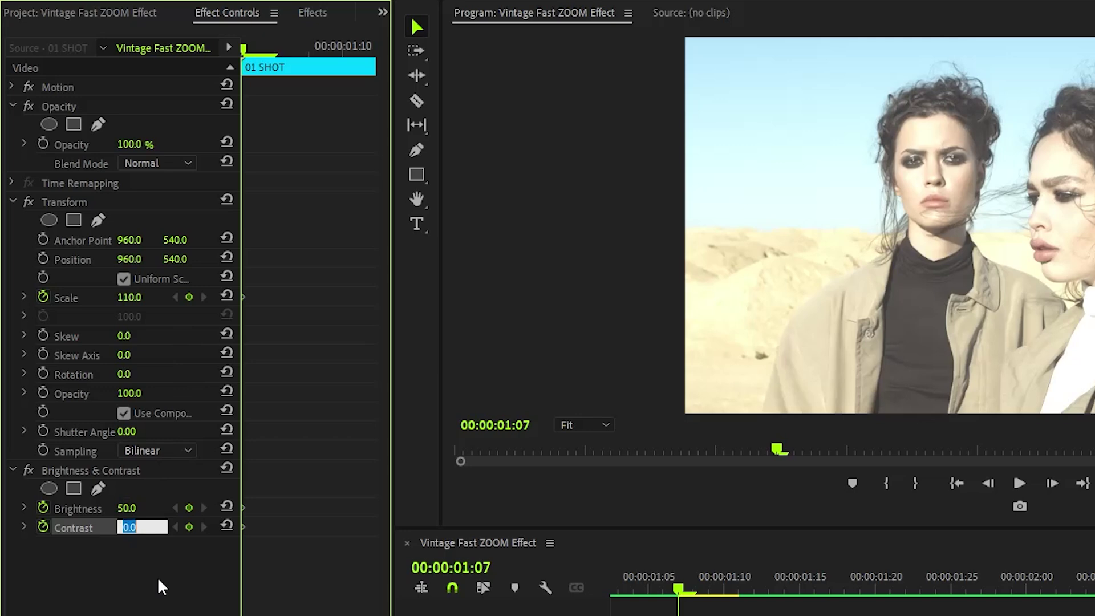
text(50)
key(Return)
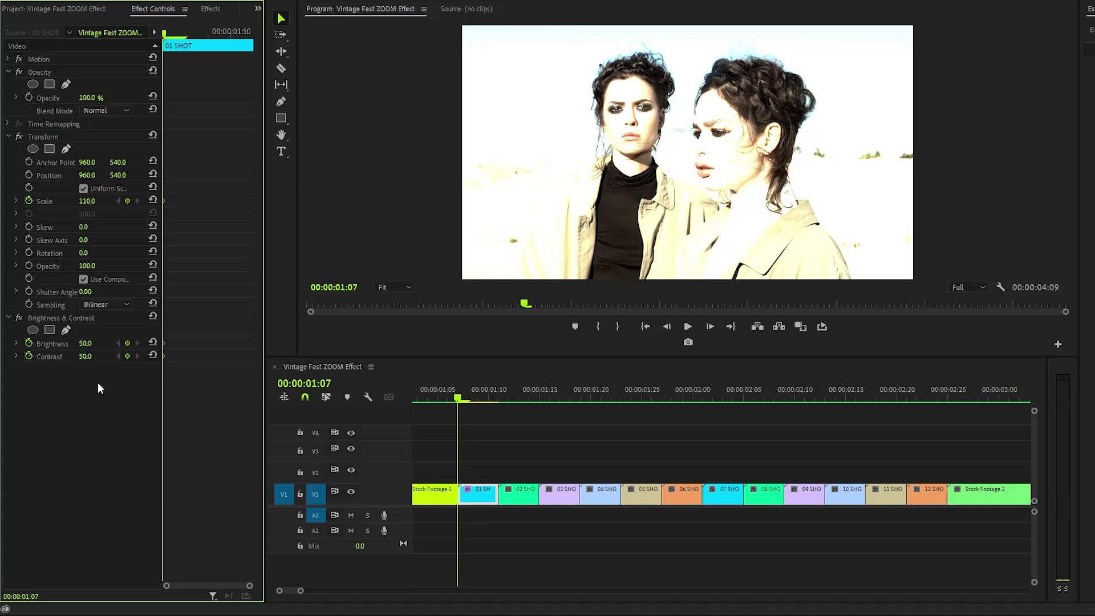
Step: At 00:00:01:10, keyframe Contrast and Brightness back to 0 and Scale back to 100
key(Right)
key(Right)
key(Right)
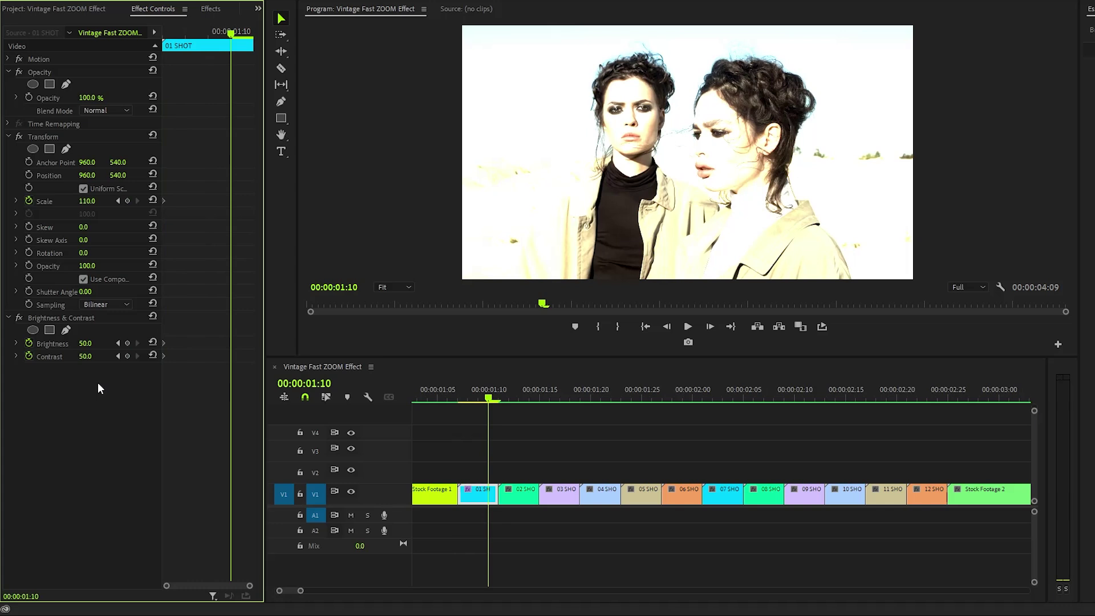
click(153, 356)
click(153, 342)
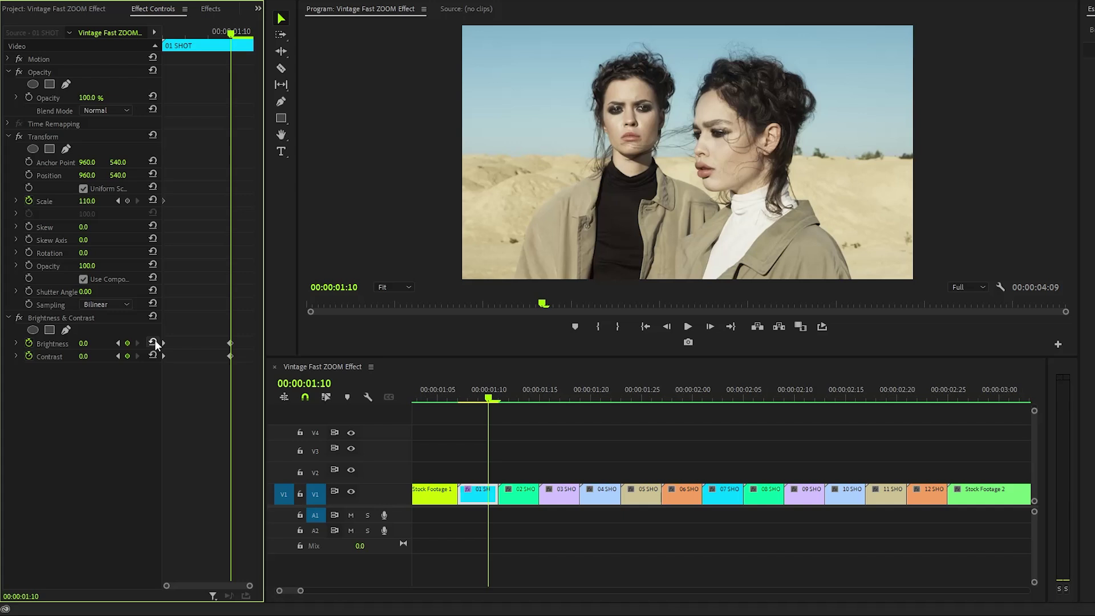
click(153, 200)
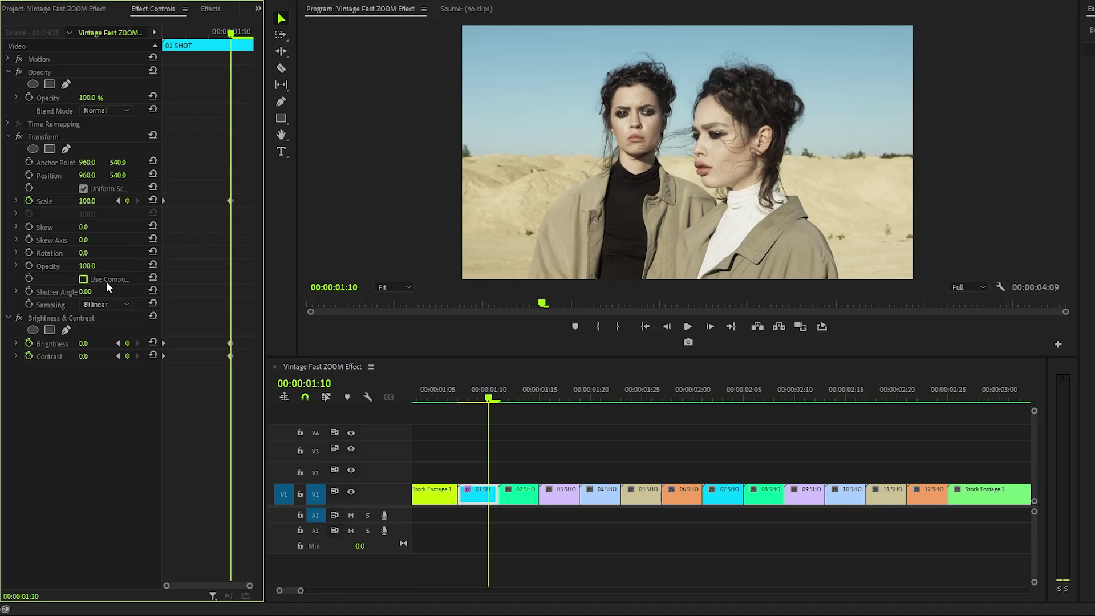
Step: Set the Transform Shutter Angle to 360
click(85, 291)
text(360)
key(Return)
Step: Copy shot 01's Transform and Brightness & Contrast effects and paste them onto shots 02–12
click(76, 139)
ctrl+click(60, 318)
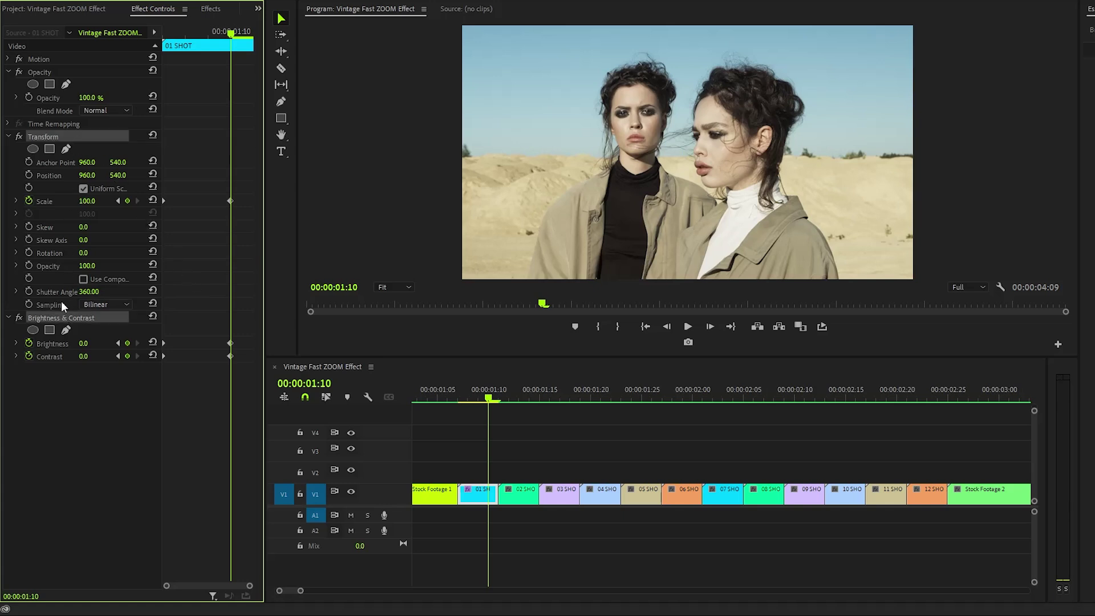
right_click(97, 131)
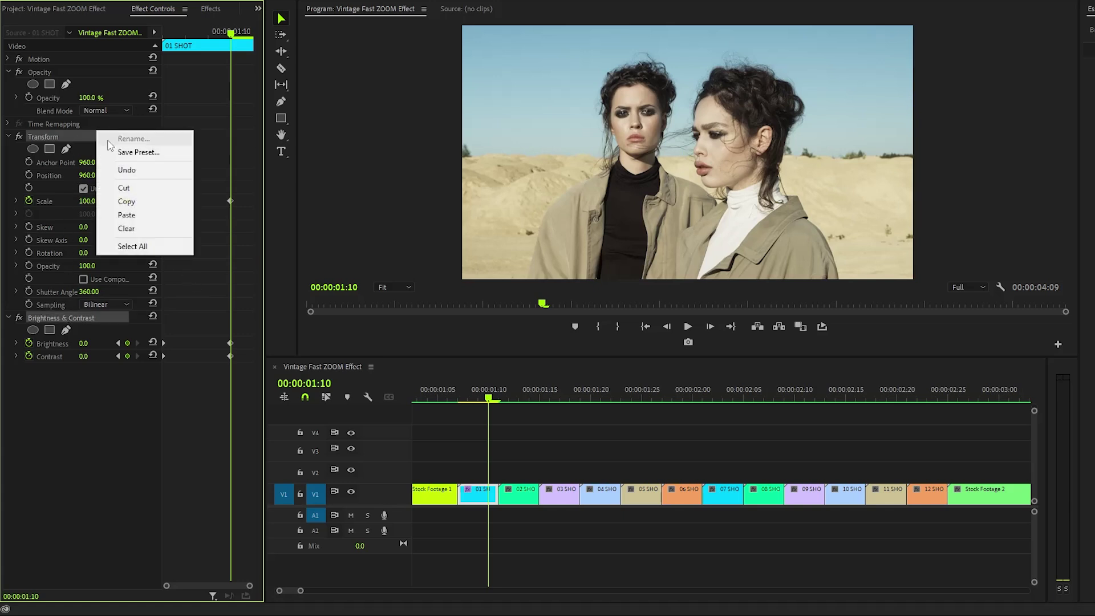
click(155, 200)
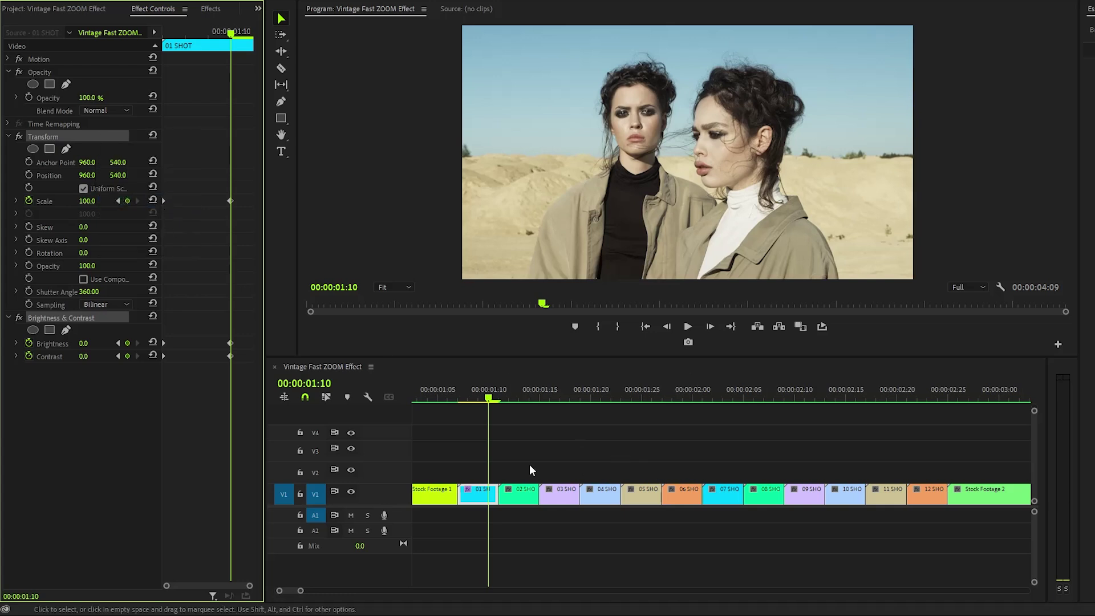
drag(520, 468, 953, 459)
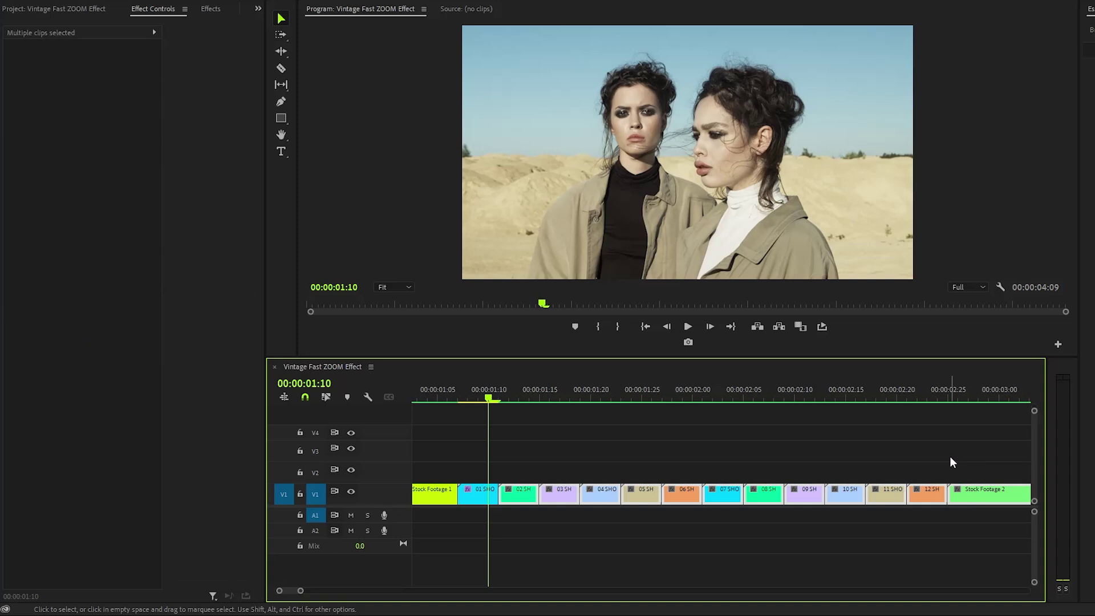
key(ctrl+alt+v)
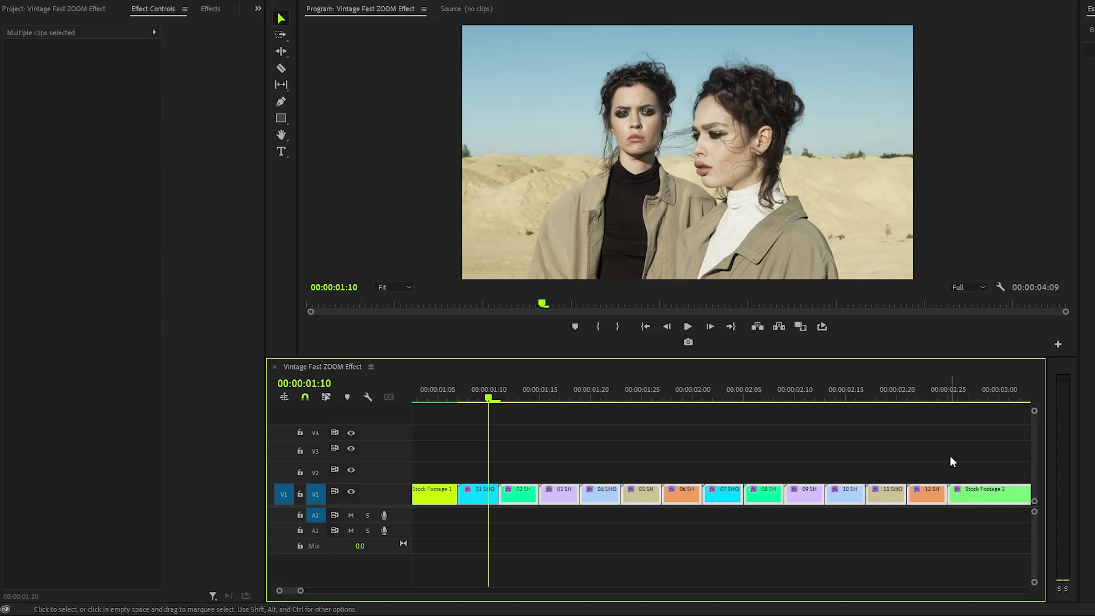
Step: Select the shot clips on V1 and apply the Black & White effect, found by searching 'Black &'
click(950, 456)
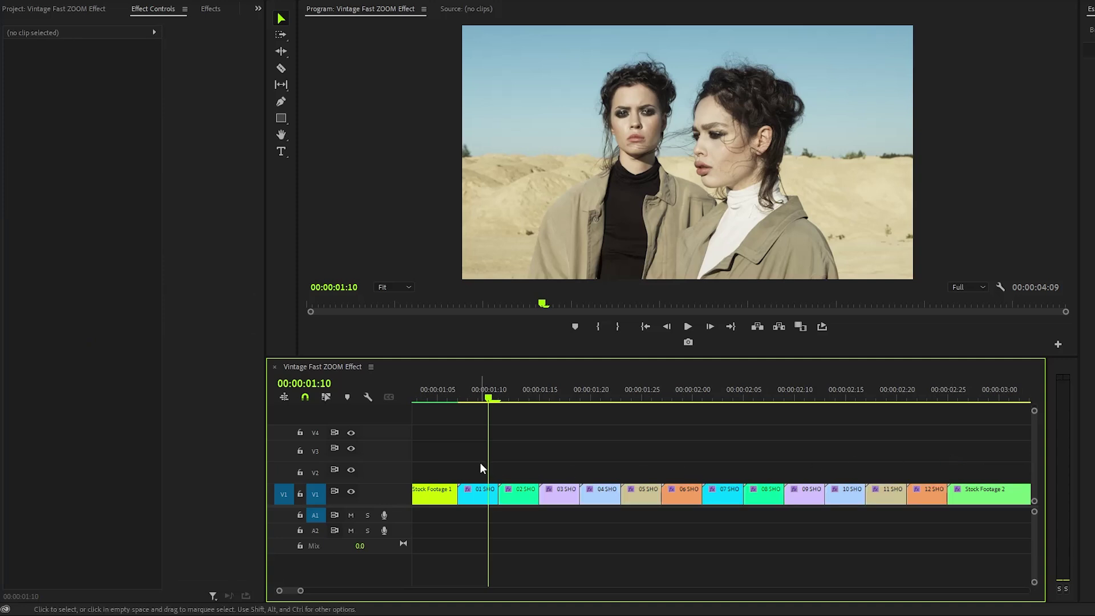
drag(480, 463, 929, 486)
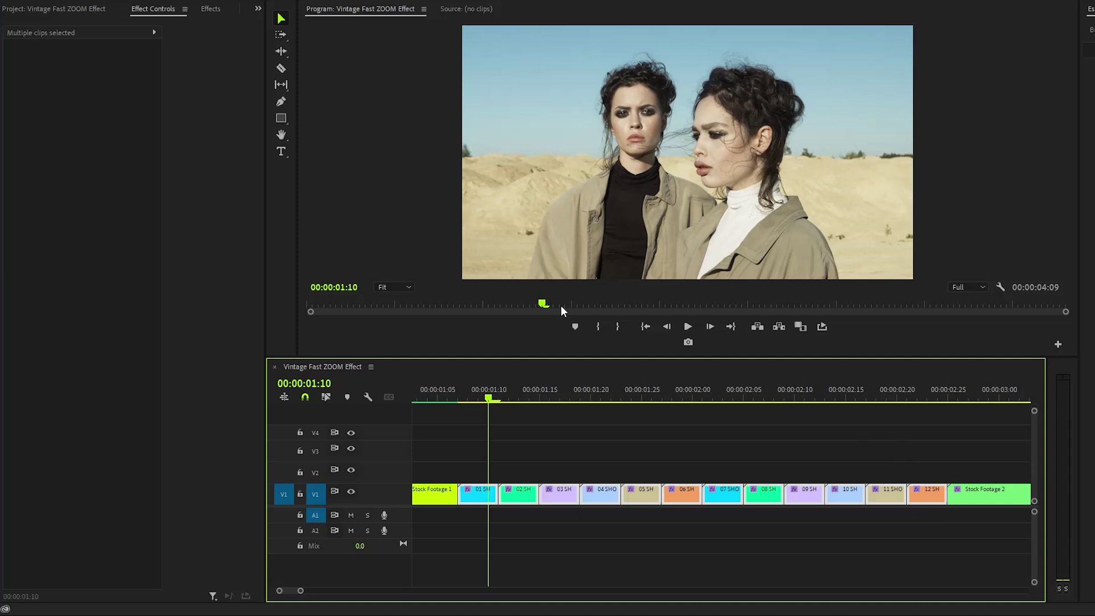
click(212, 10)
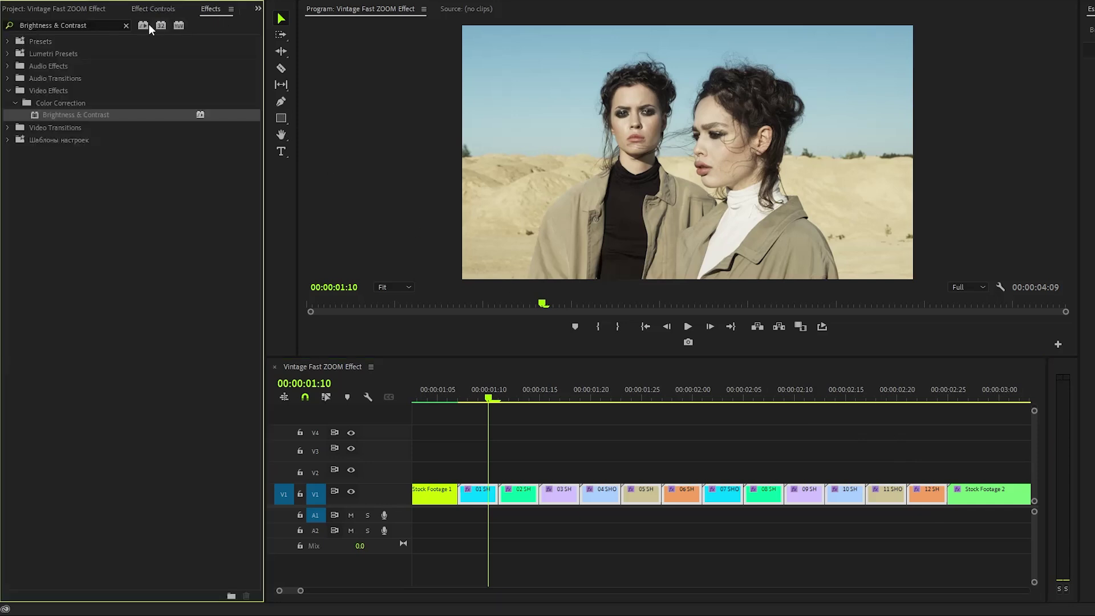
click(127, 25)
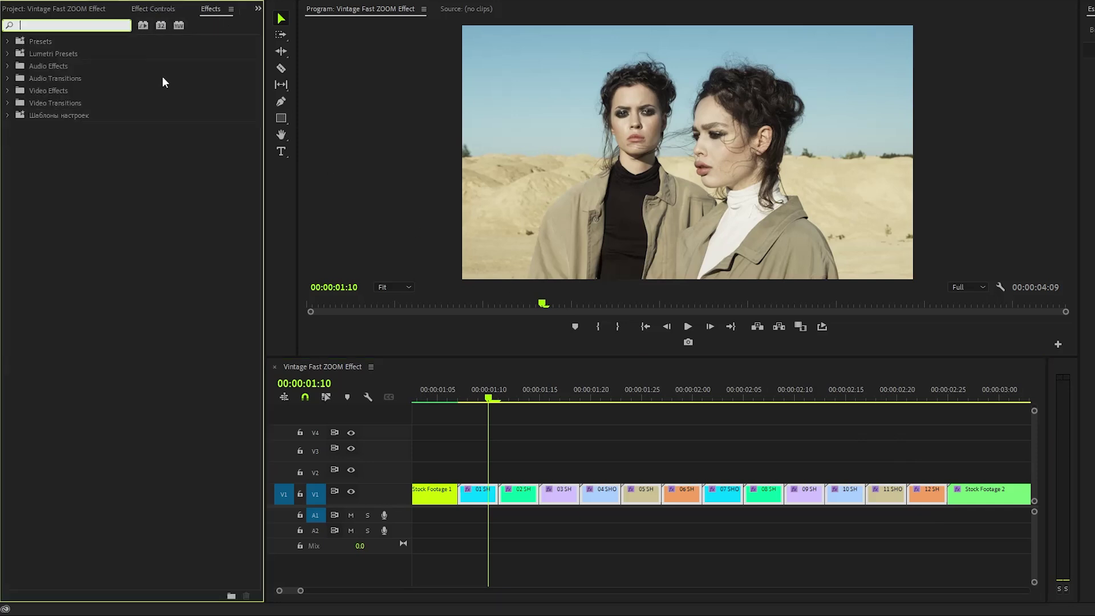
text(Black &)
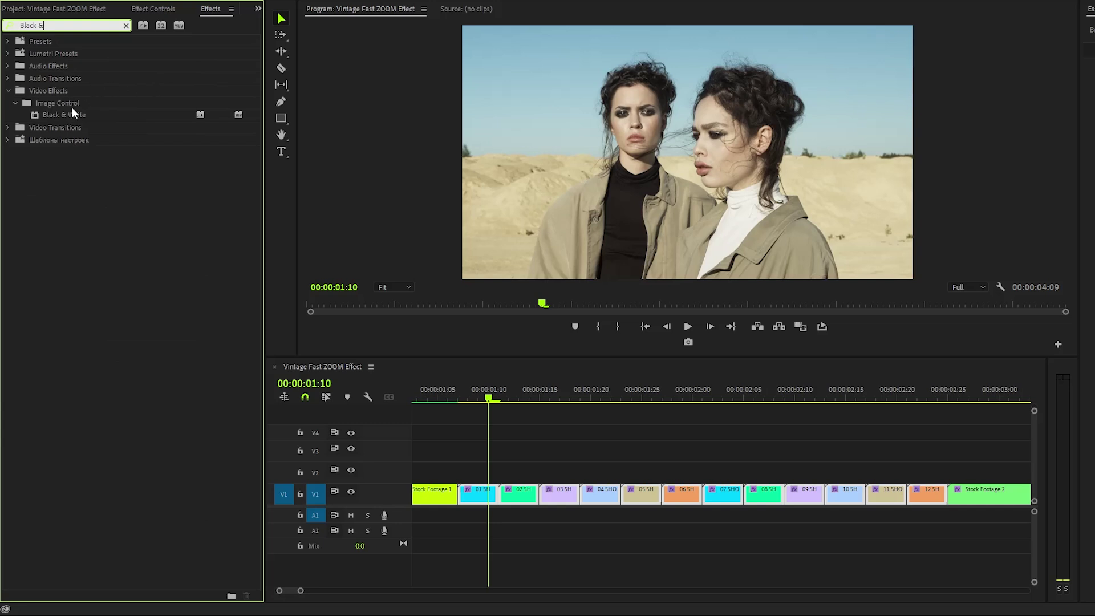
drag(71, 114, 486, 490)
click(574, 454)
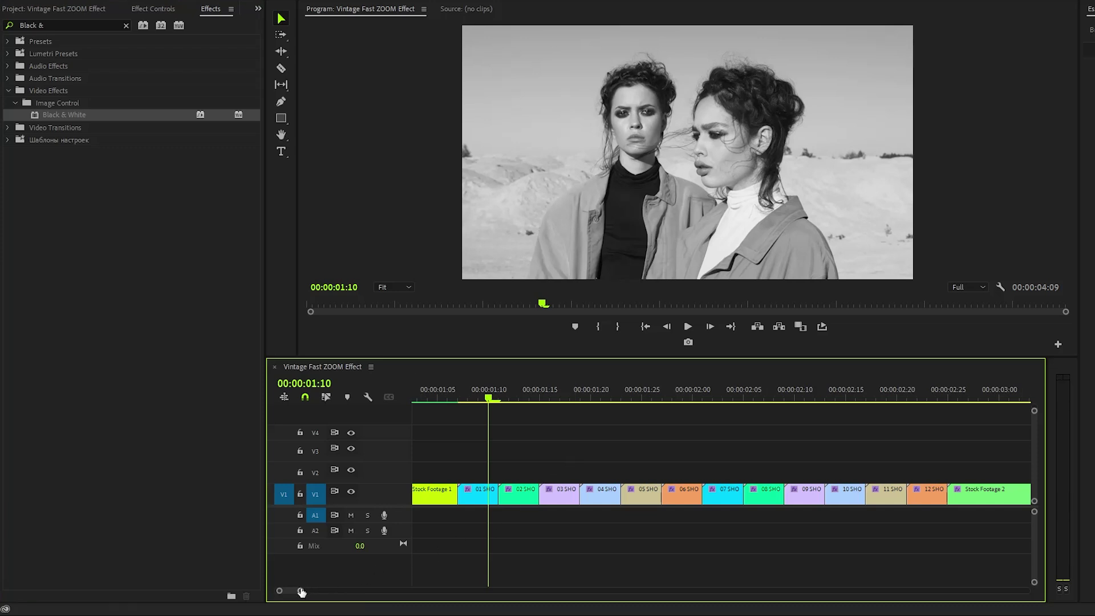
Step: Zoom the timeline out and play back the sequence from near the start
drag(301, 591, 322, 593)
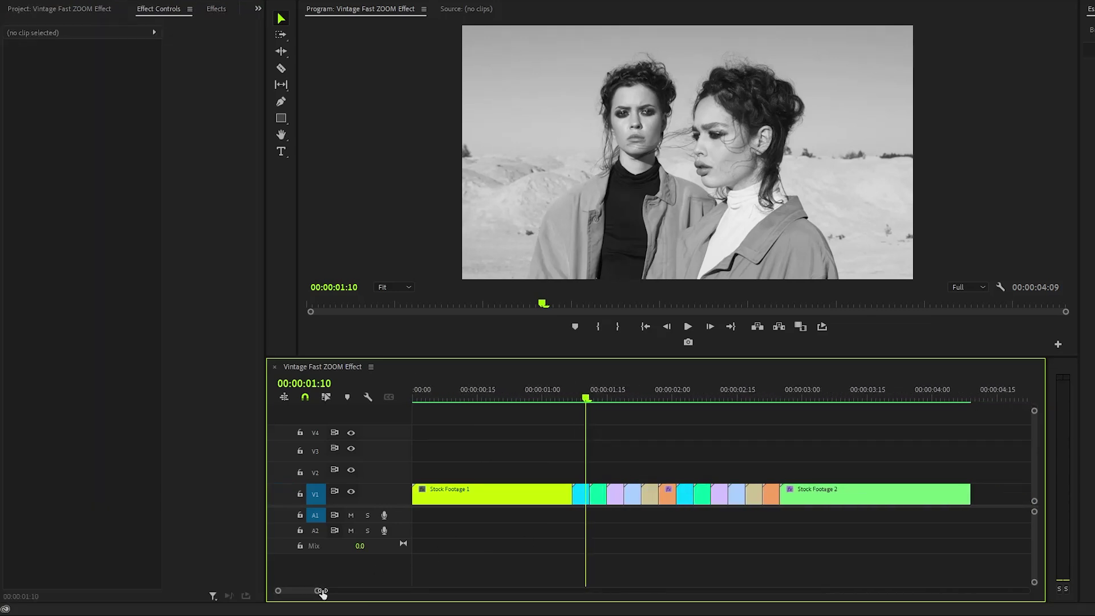
click(453, 398)
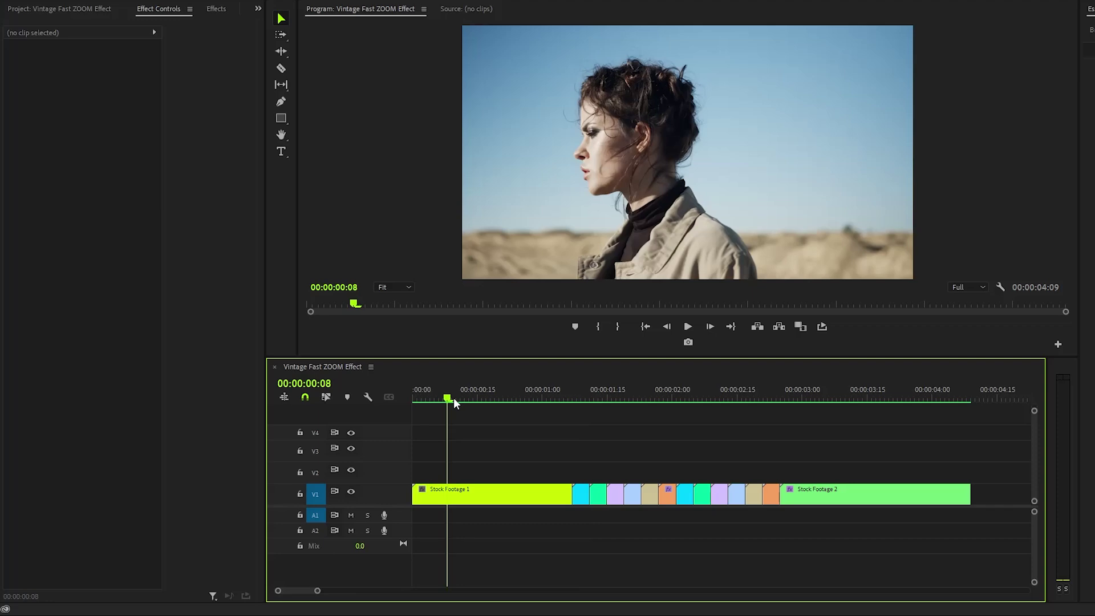
key(space)
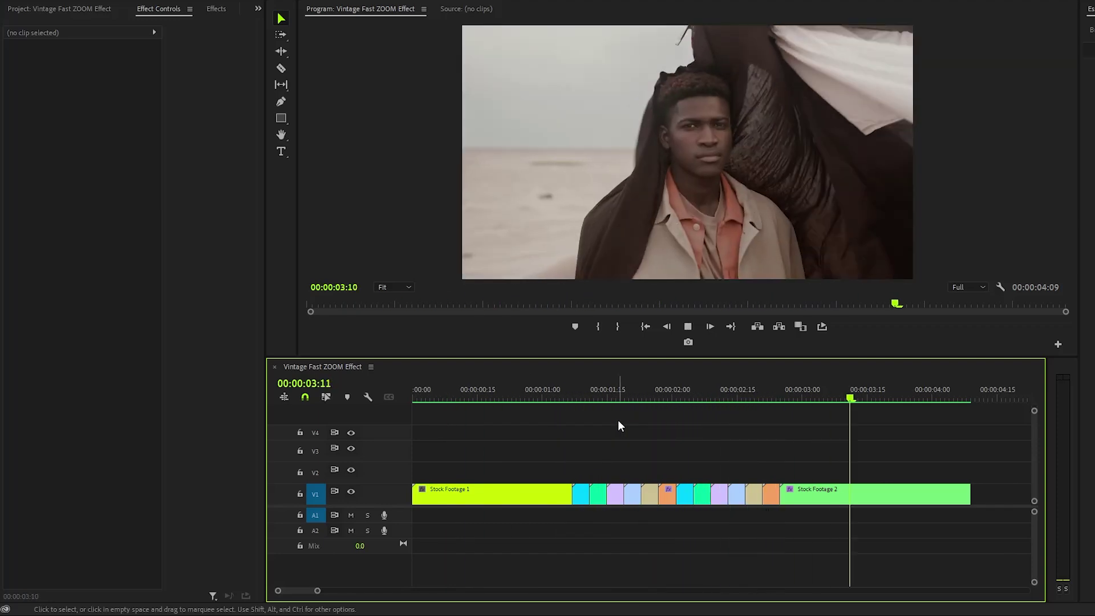
key(space)
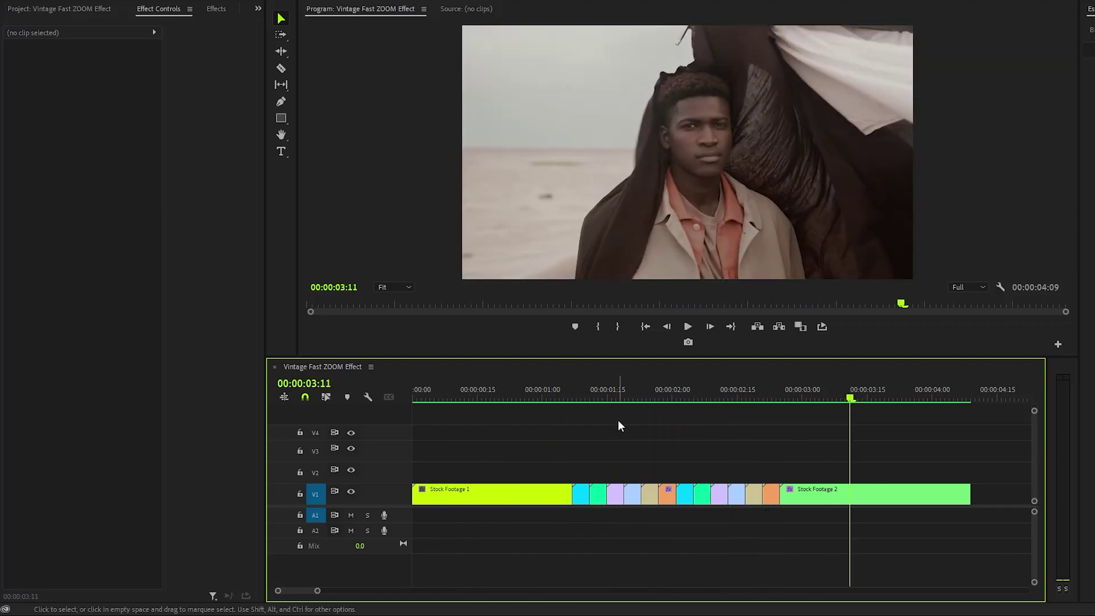
Step: Drag Quick Shake Effect - Full HD.prproj from the Assets folder into the Project panel
click(92, 11)
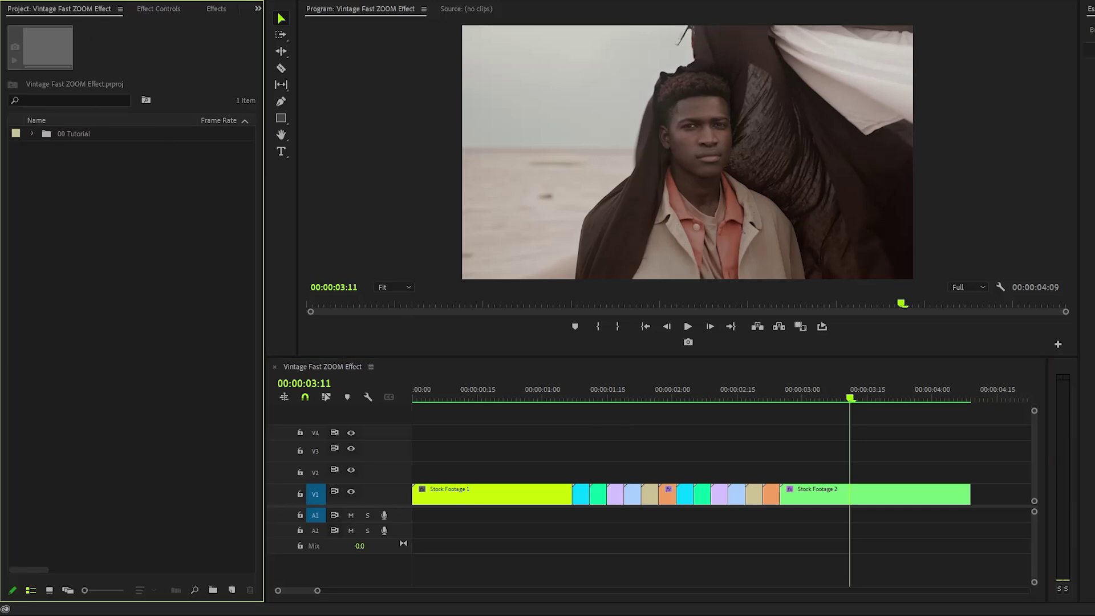
key(alt+Tab)
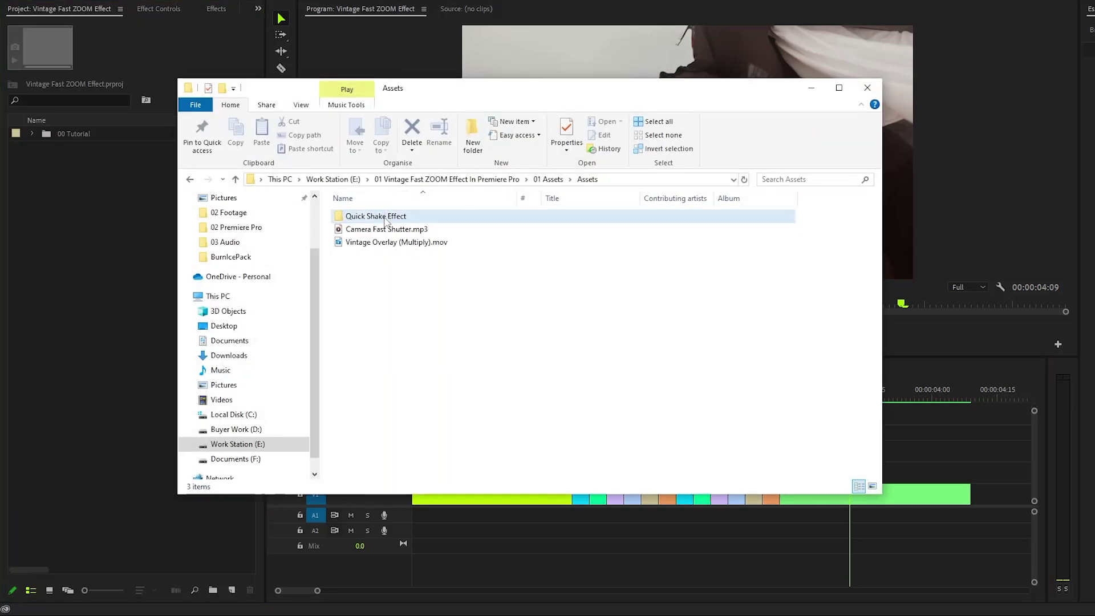
click(385, 221)
double_click(385, 222)
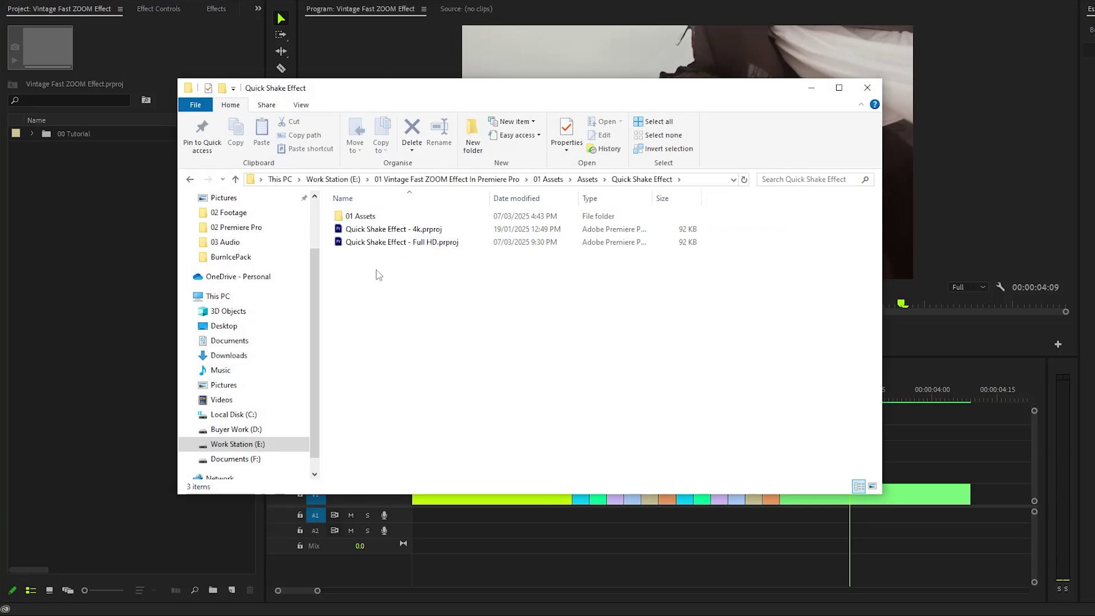
click(393, 244)
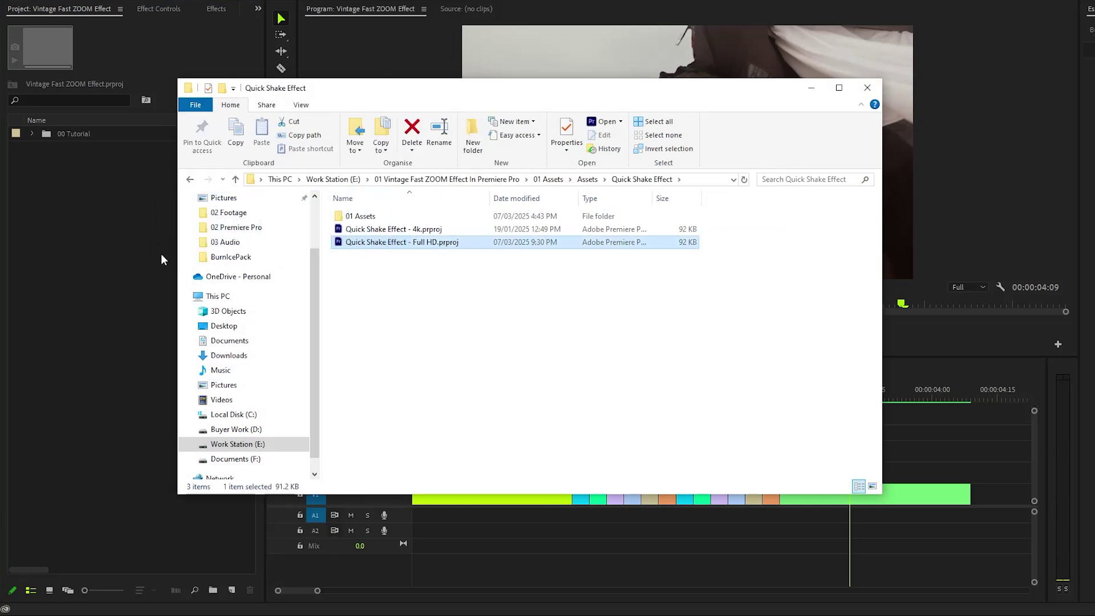
drag(161, 259, 101, 252)
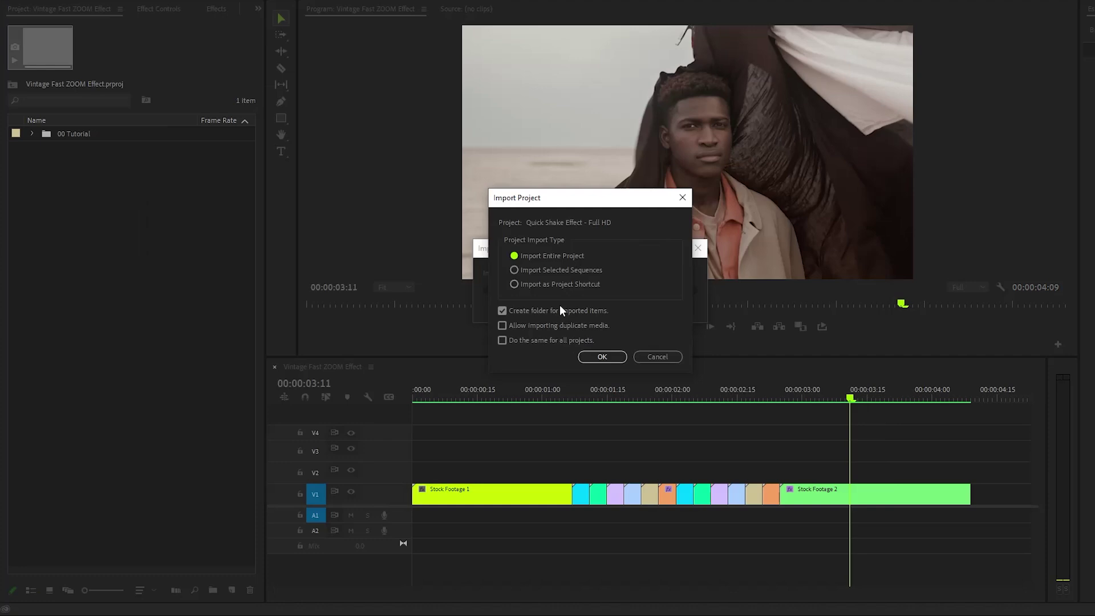
Step: Import the entire project and place the un-nested Quick Shake Effect sequence over Stock Footage 2's start
click(608, 357)
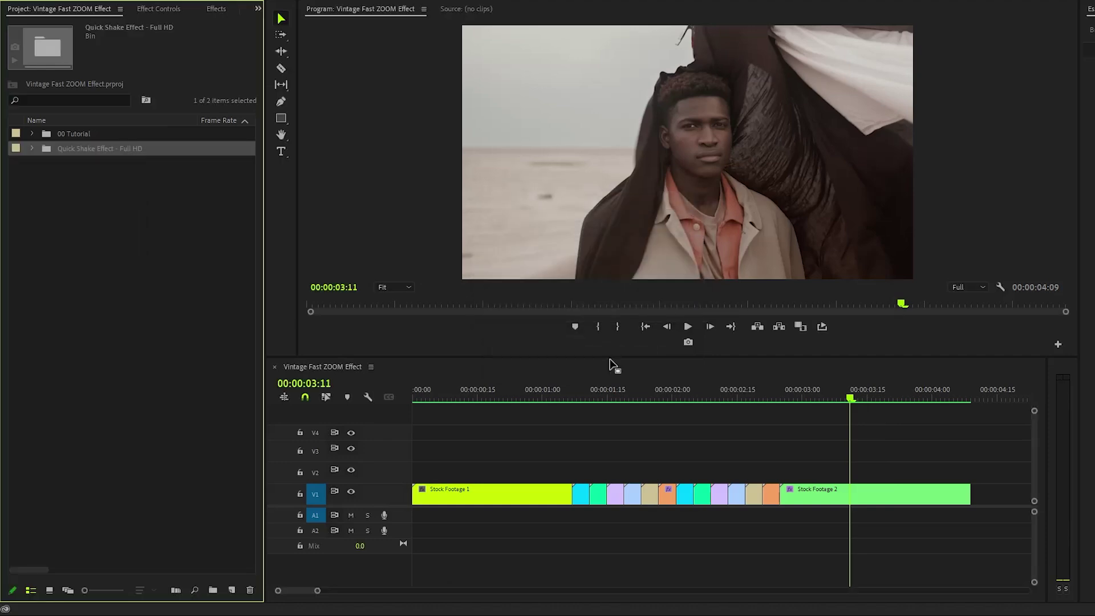
click(31, 148)
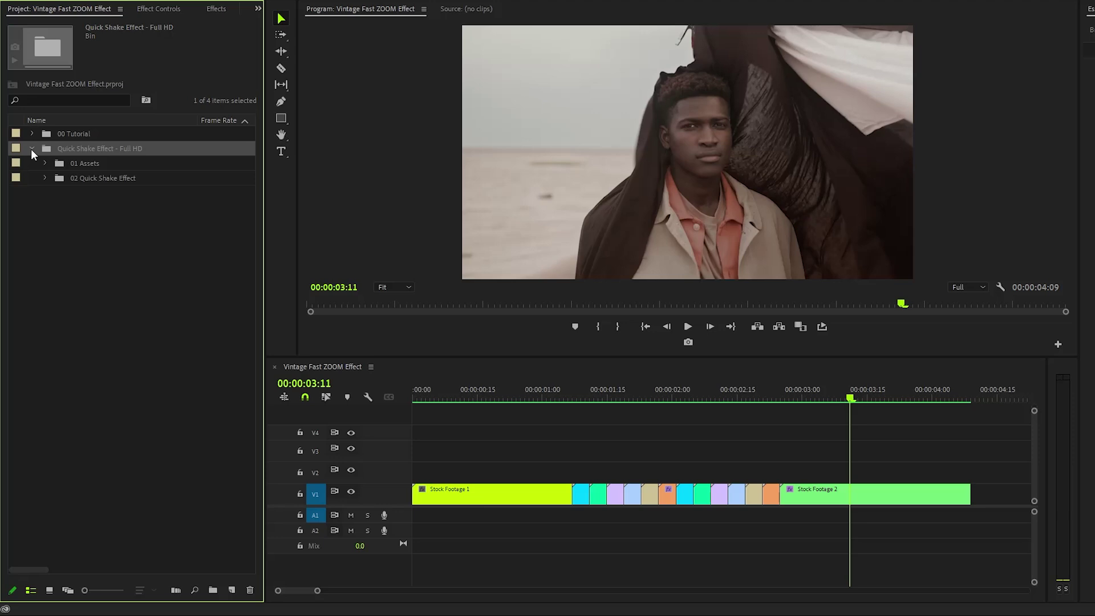
click(45, 178)
click(98, 194)
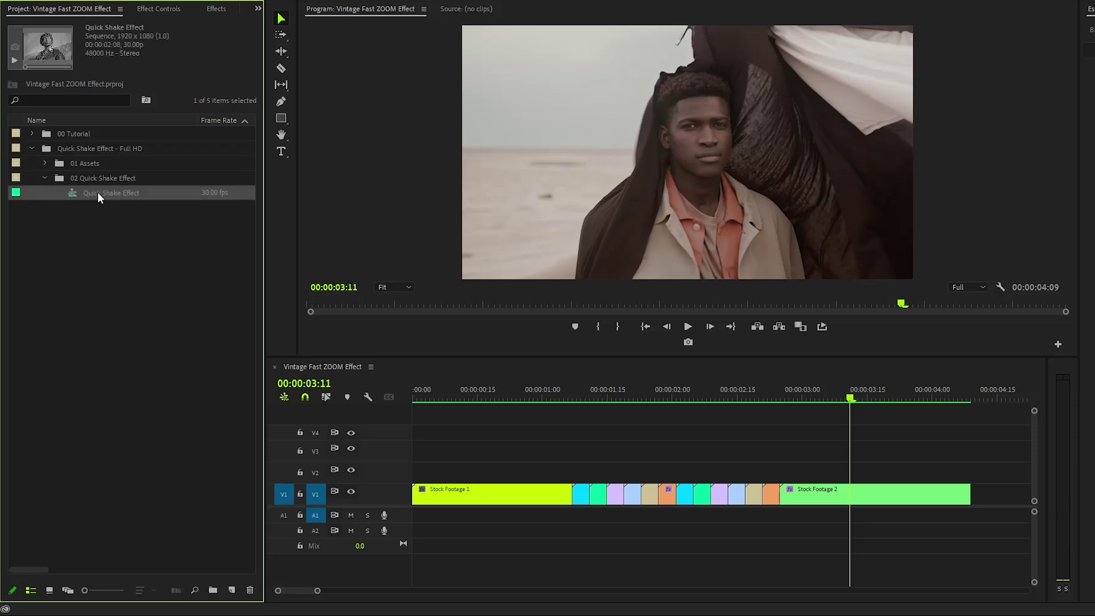
click(285, 398)
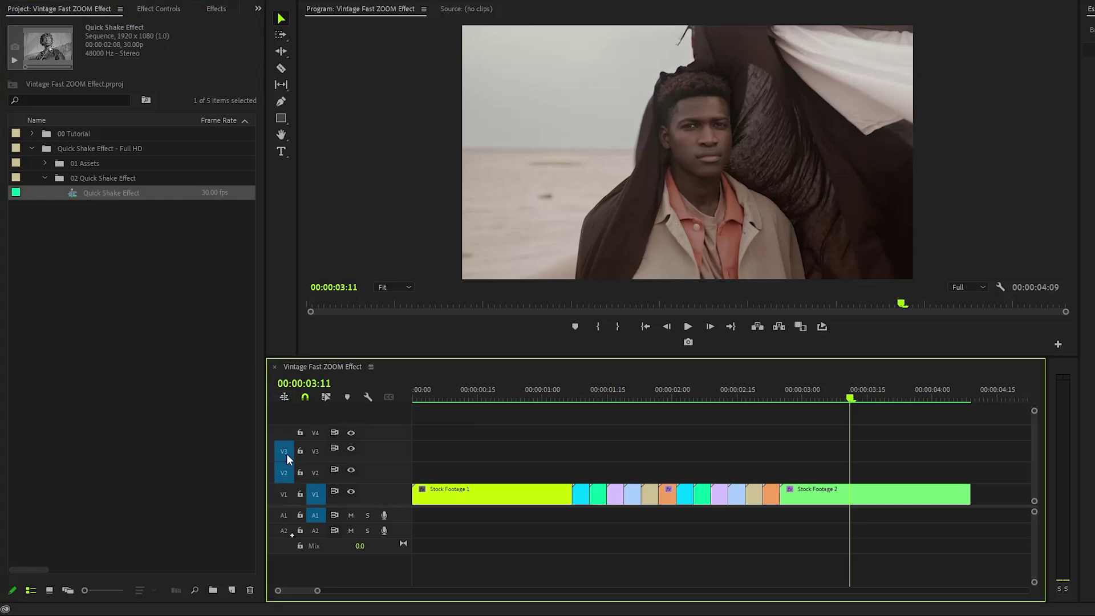
click(284, 515)
click(73, 194)
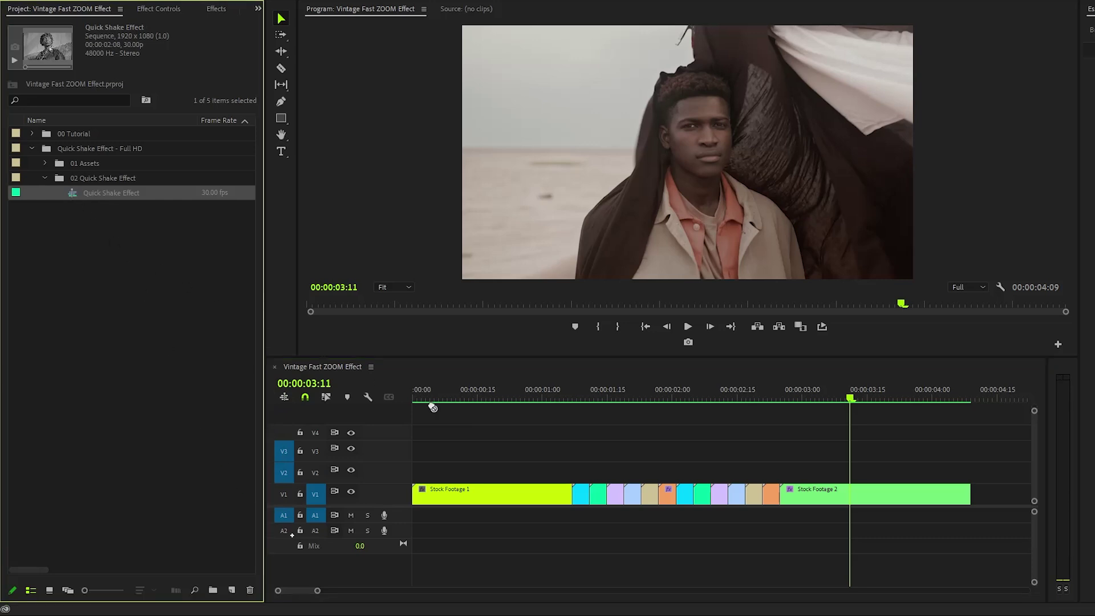
drag(432, 407, 853, 471)
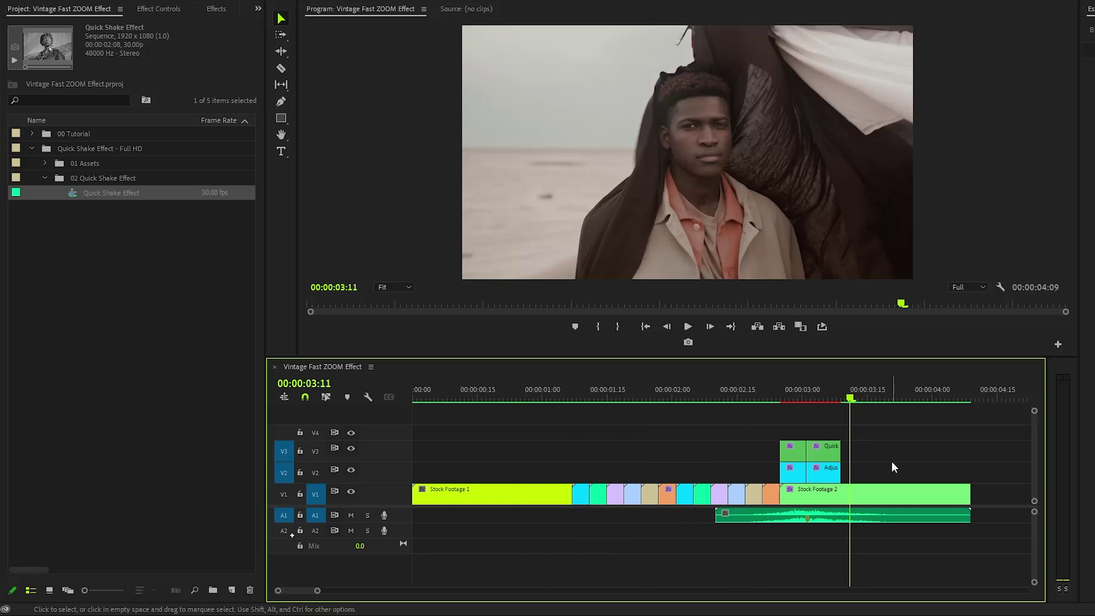
Step: Import Vintage Overlay (Multiply).mov and Camera Fast Shutter.mp3 from the Assets folder
click(32, 148)
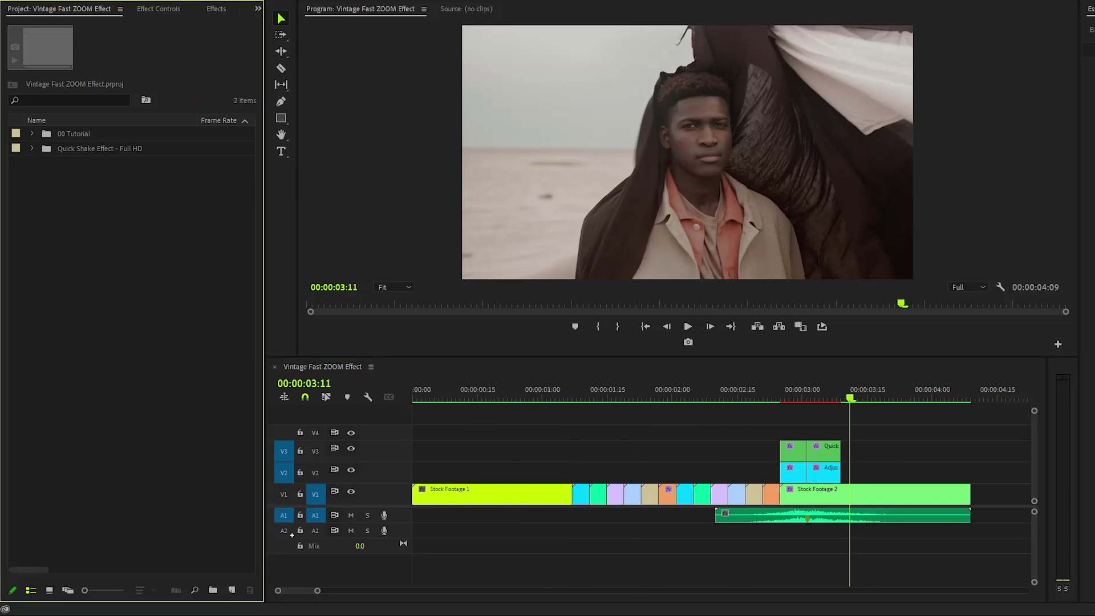
key(alt+Tab)
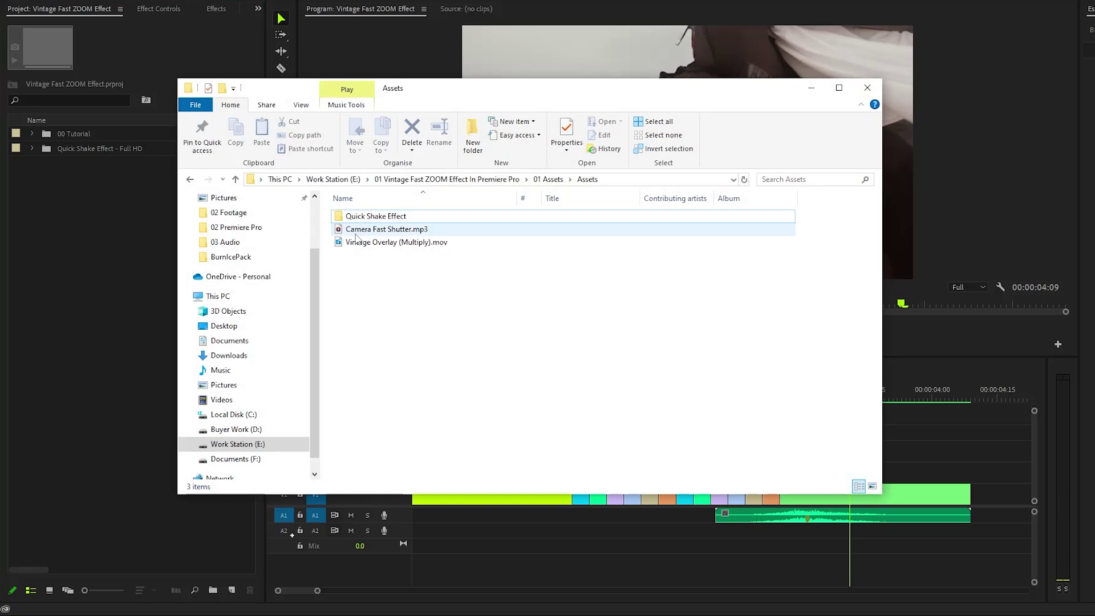
drag(367, 269, 91, 171)
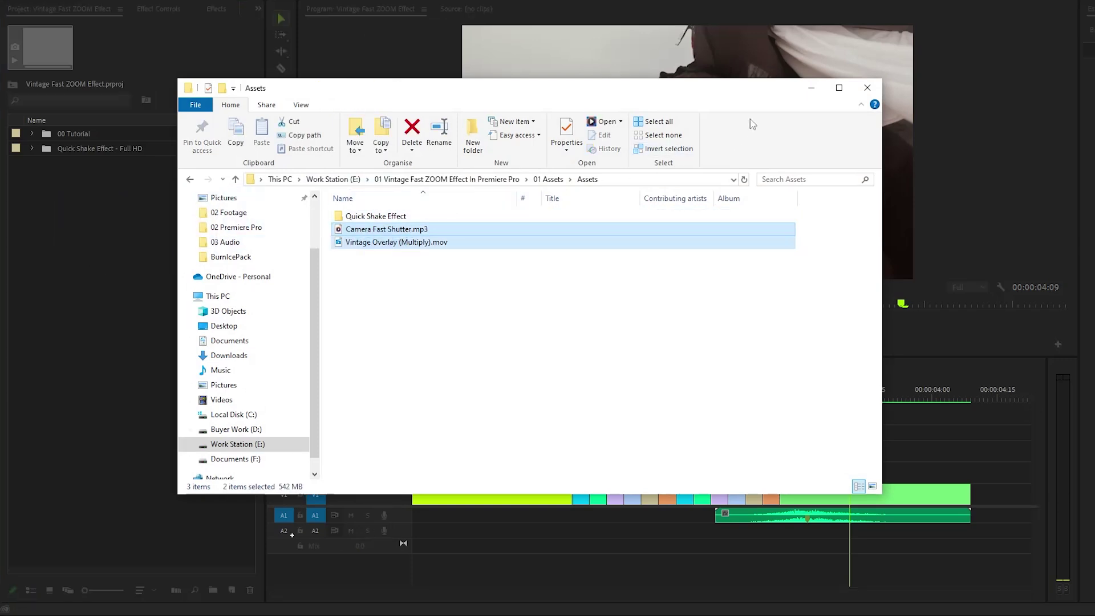
click(811, 87)
Step: Place Vintage Overlay on V4 across the sequence and set it to frame size
click(105, 195)
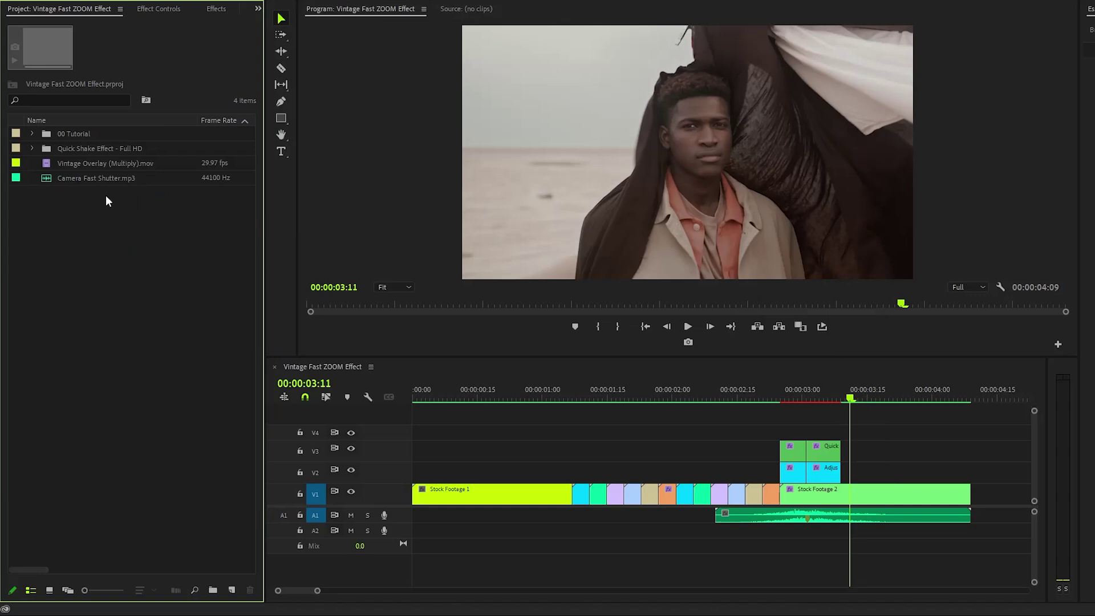
drag(84, 165, 403, 433)
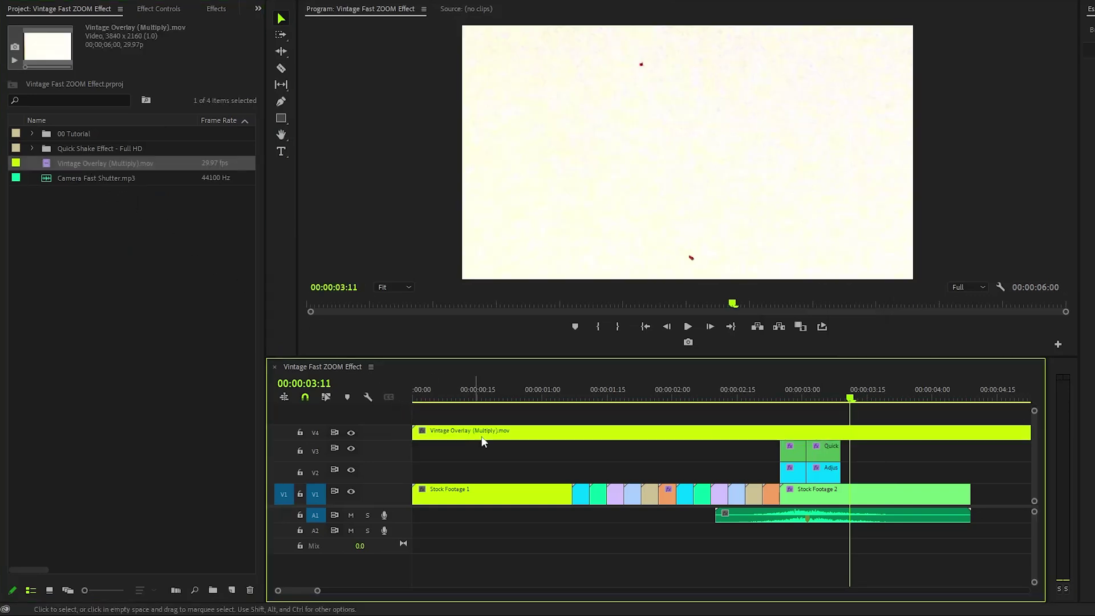
right_click(578, 437)
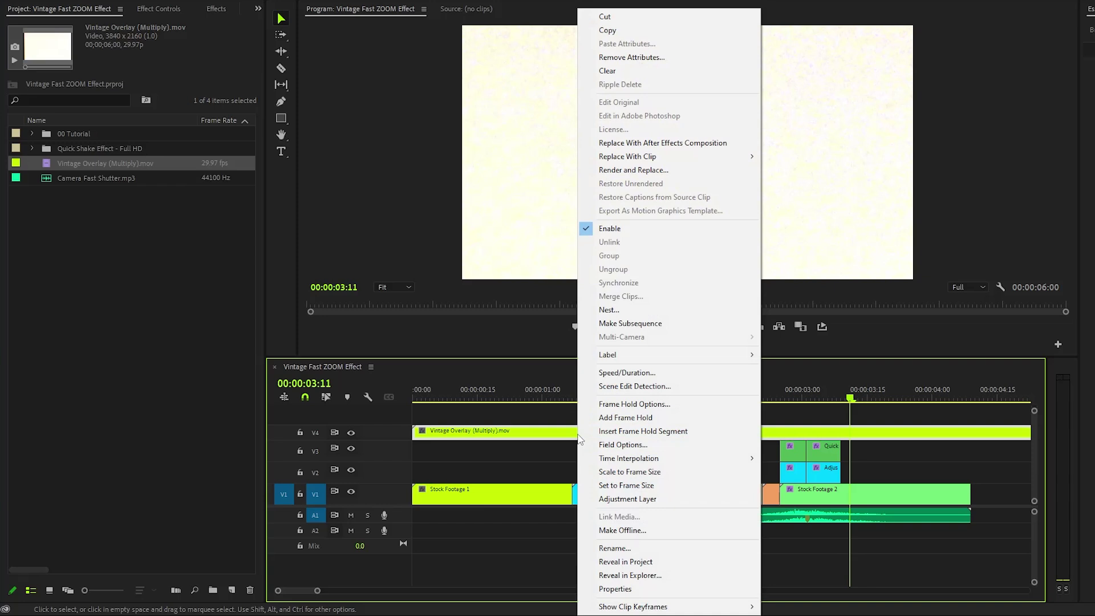
click(627, 485)
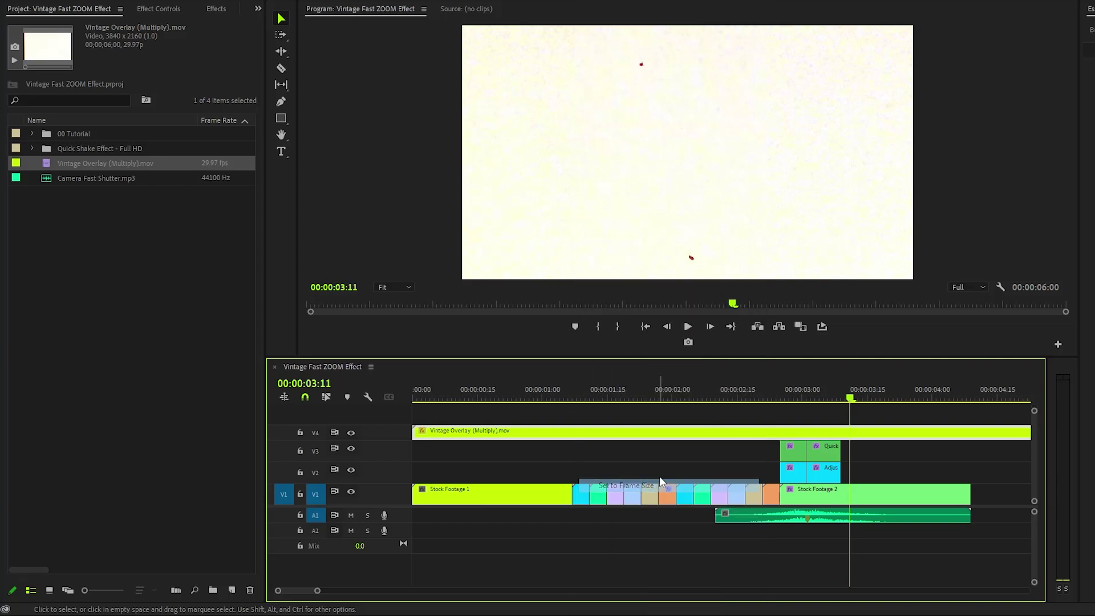
Step: Set the overlay's Opacity blend mode to Multiply
click(159, 10)
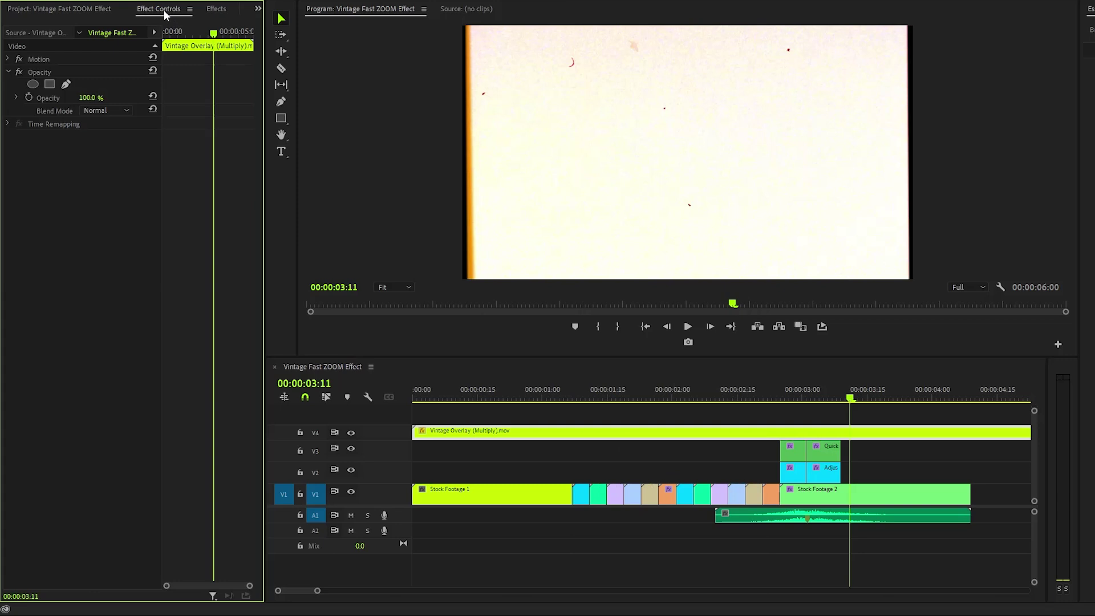
click(113, 111)
click(120, 170)
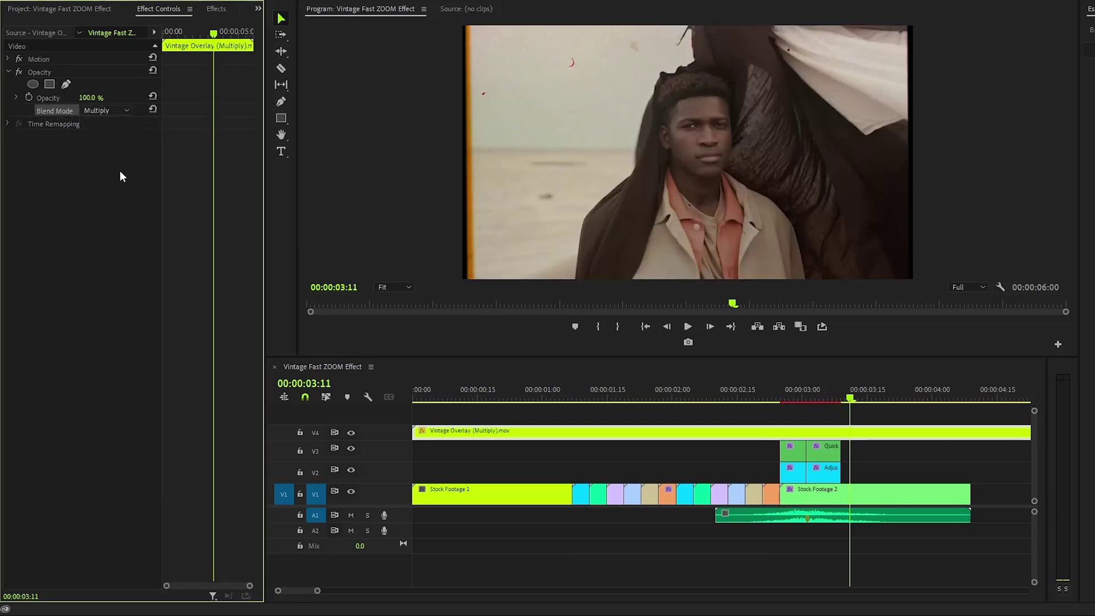
Step: Place Camera Fast Shutter.mp3 on A2 at 00:00:01:03 and shorten its end
click(74, 9)
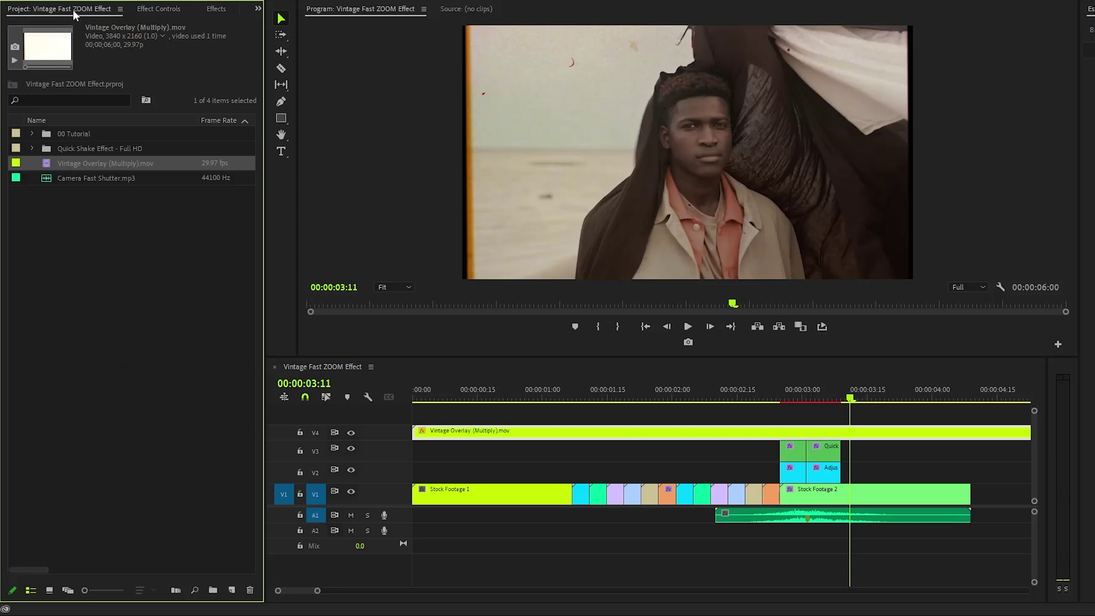
click(82, 177)
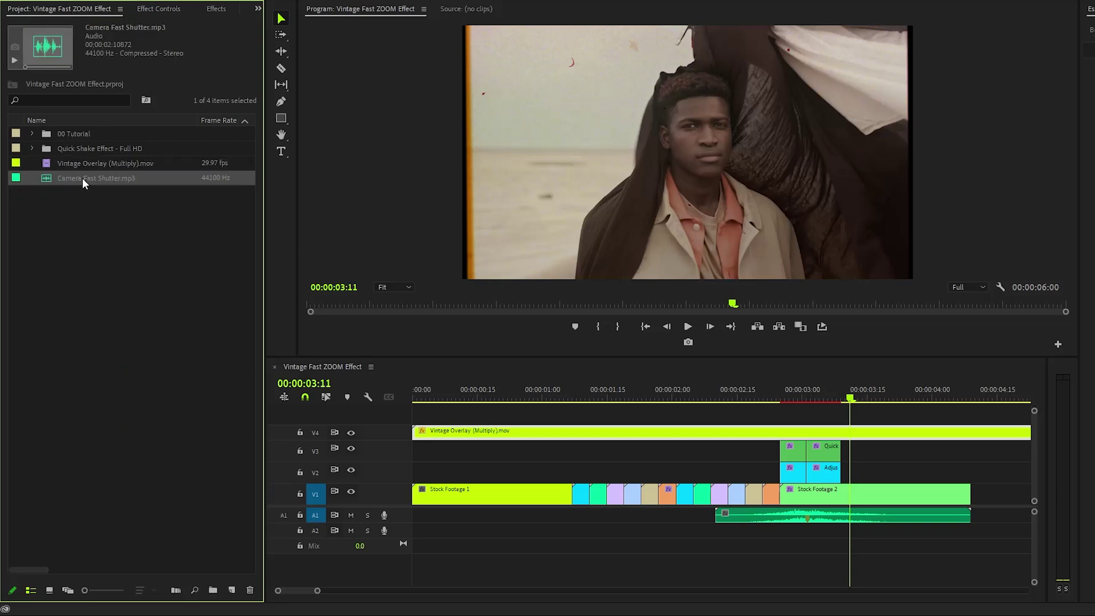
click(573, 399)
key(Left)
key(Left)
key(Left)
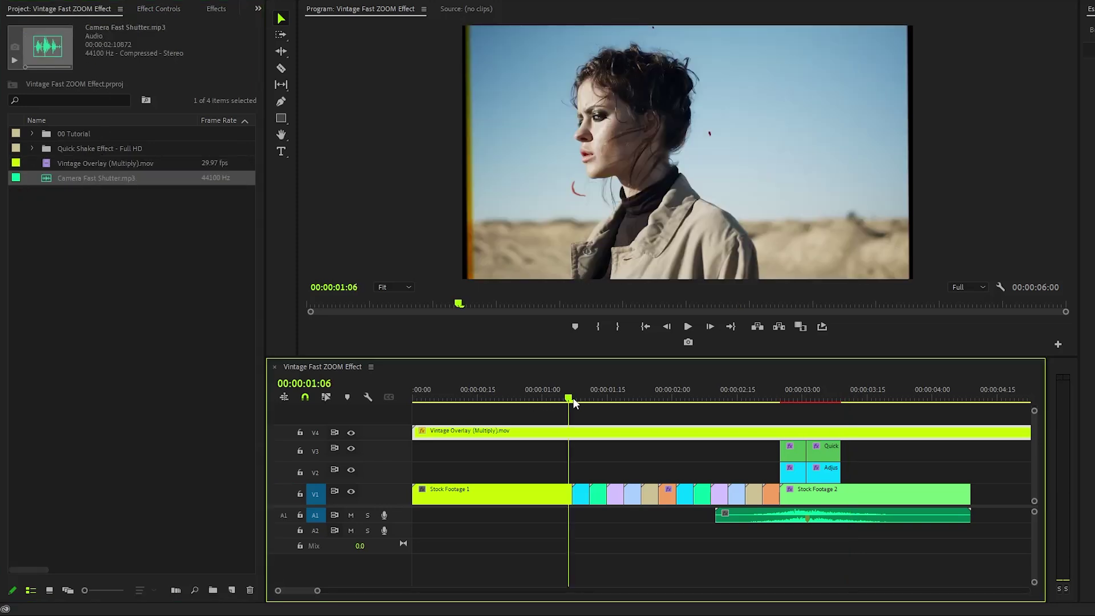
click(49, 179)
drag(50, 177, 586, 538)
drag(854, 536, 798, 536)
Step: Cut the overlay where Stock Footage 2 ends, delete the leftover, and rewind the playhead to the start
key(c)
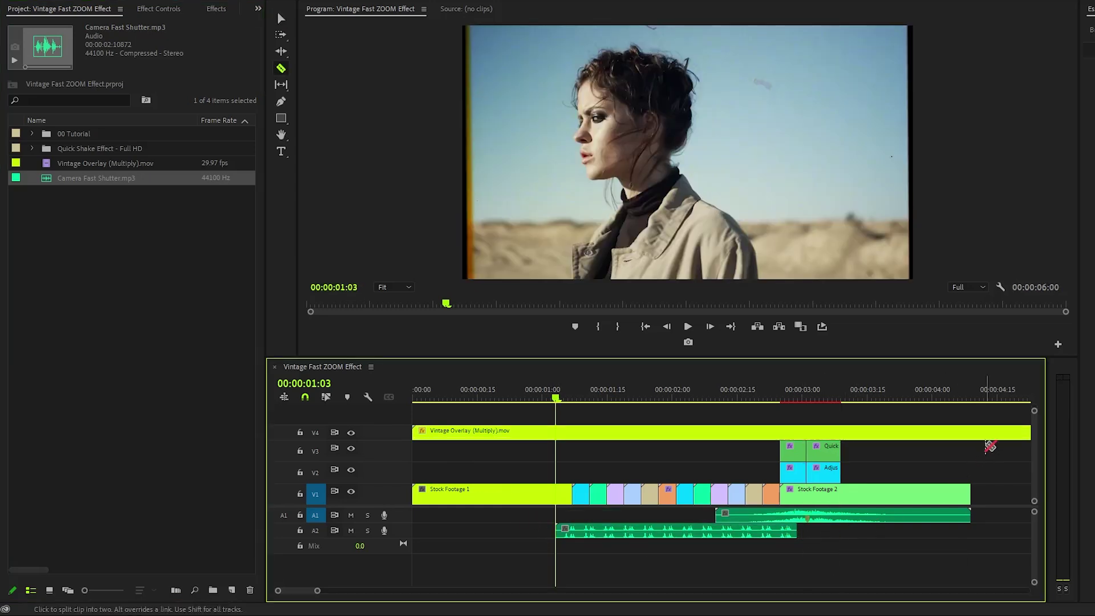
click(978, 432)
key(v)
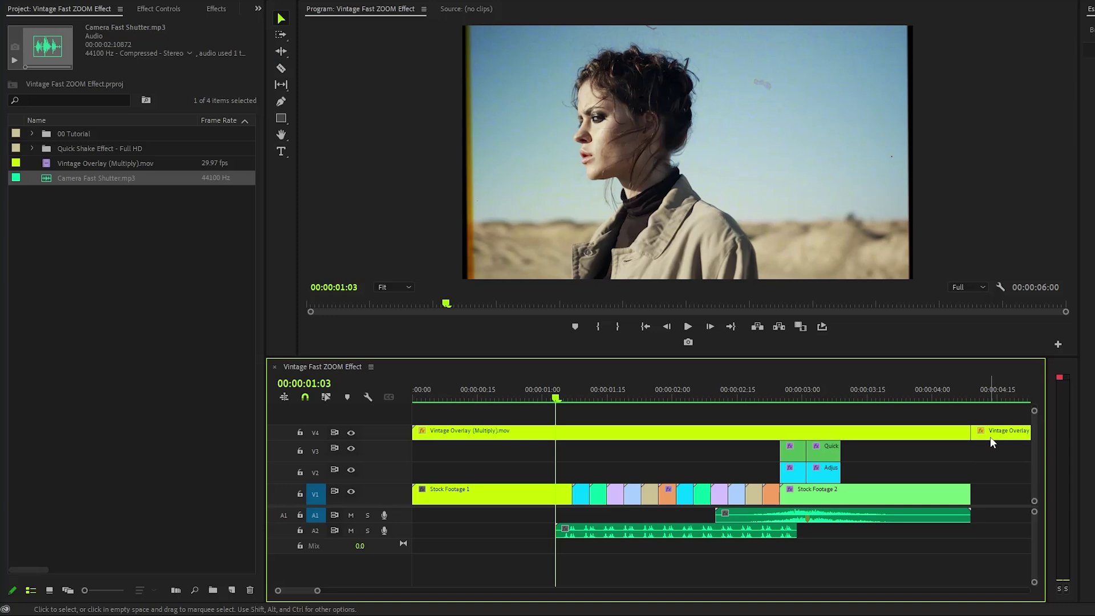
click(990, 436)
key(Delete)
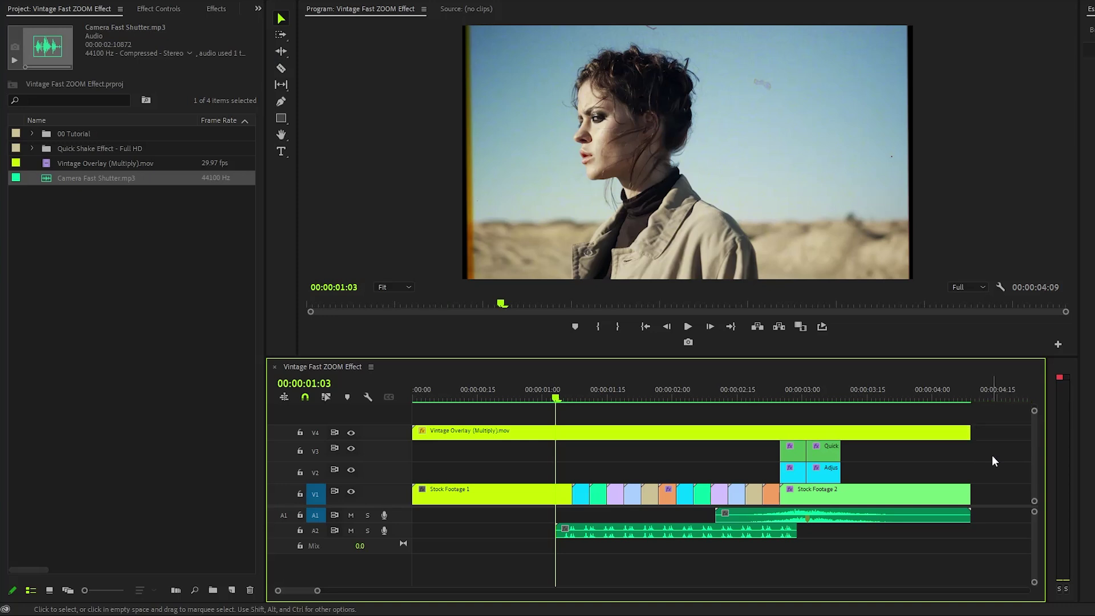
drag(545, 399, 414, 399)
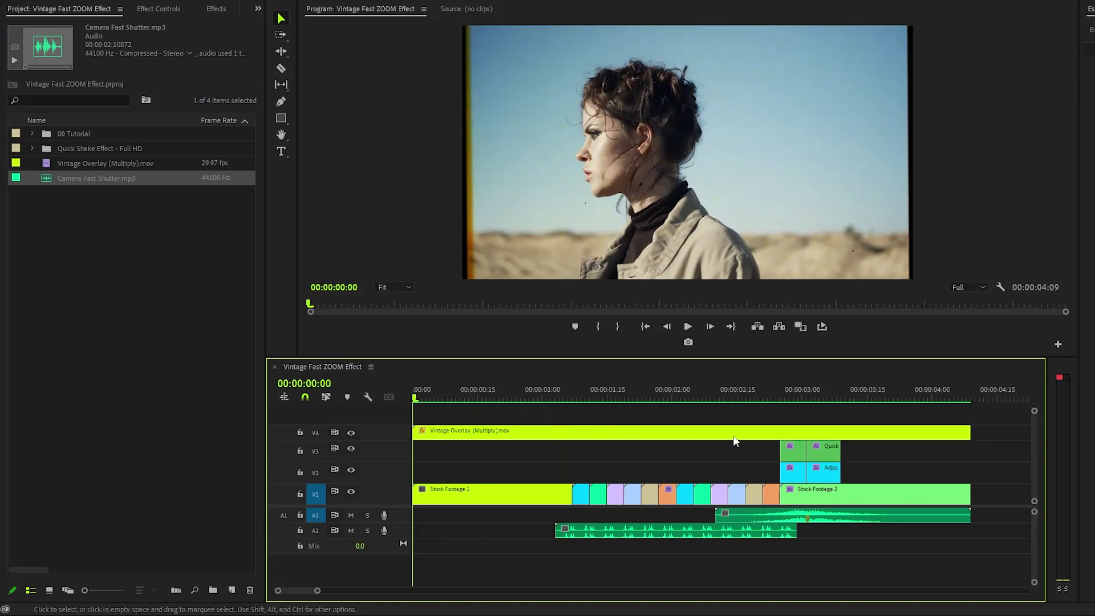
Step: Play the finished sequence with overlay, Quick Shake and shutter sound from the beginning
key(space)
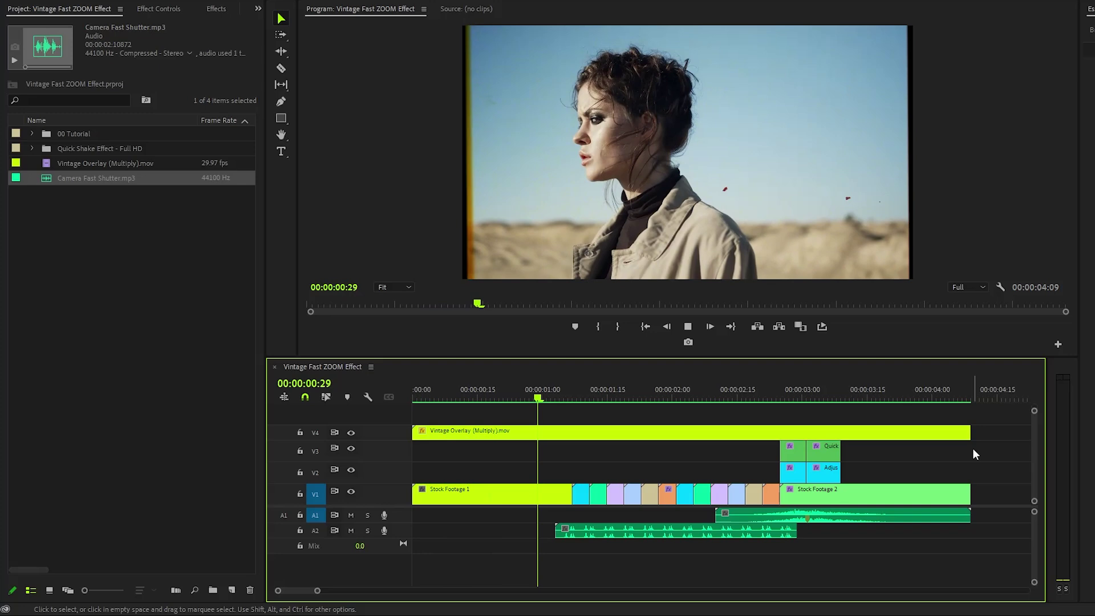